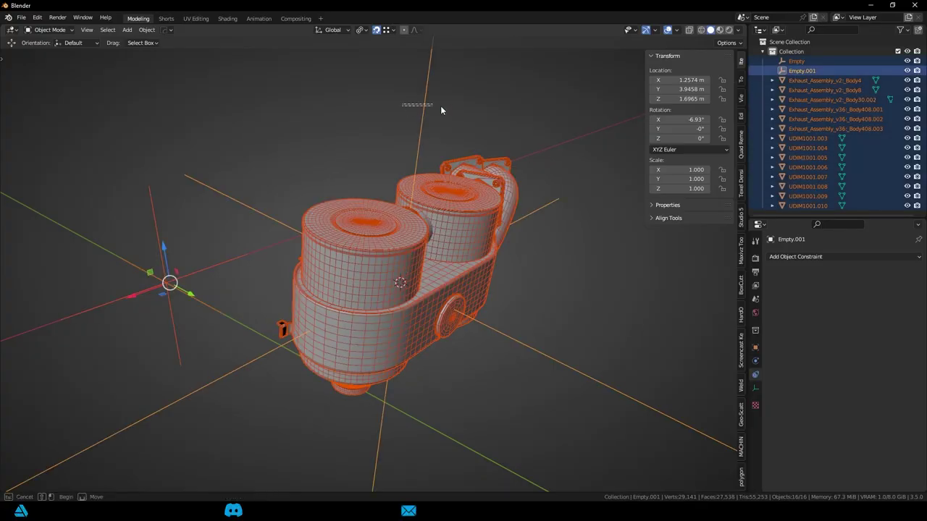
# Parent all exhaust assembly meshes to the tilted empty Empty.001, leaving the empty at the origin out of the selection
pyautogui.keyDown('ctrl'); pyautogui.moveTo(131, 184); pyautogui.dragTo(164, 210); pyautogui.keyUp('ctrl')
pyautogui.keyDown('ctrl'); pyautogui.moveTo(207, 169); pyautogui.dragTo(226, 214); pyautogui.keyUp('ctrl')
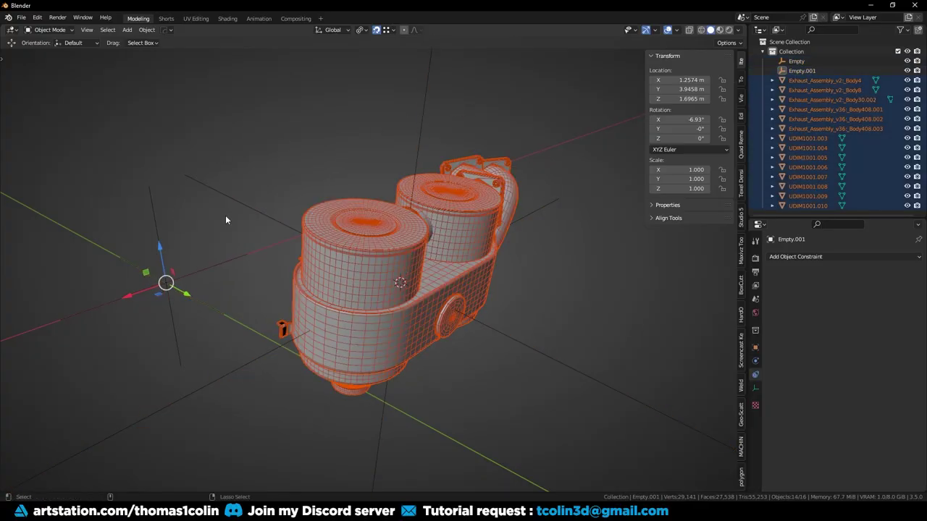
pyautogui.keyDown('shift'); pyautogui.click(426, 112); pyautogui.keyUp('shift')
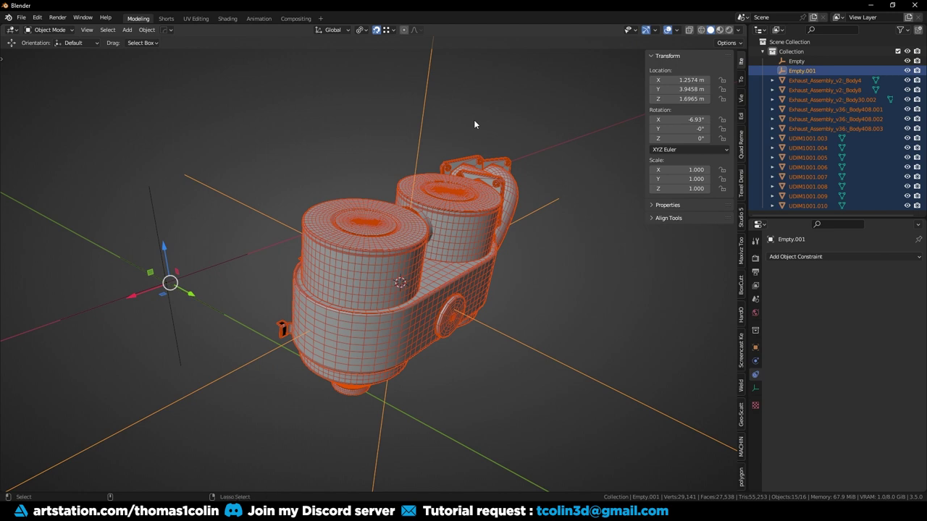
pyautogui.hotkey('ctrl', 'p')
pyautogui.click(473, 130)
pyautogui.click(409, 129)
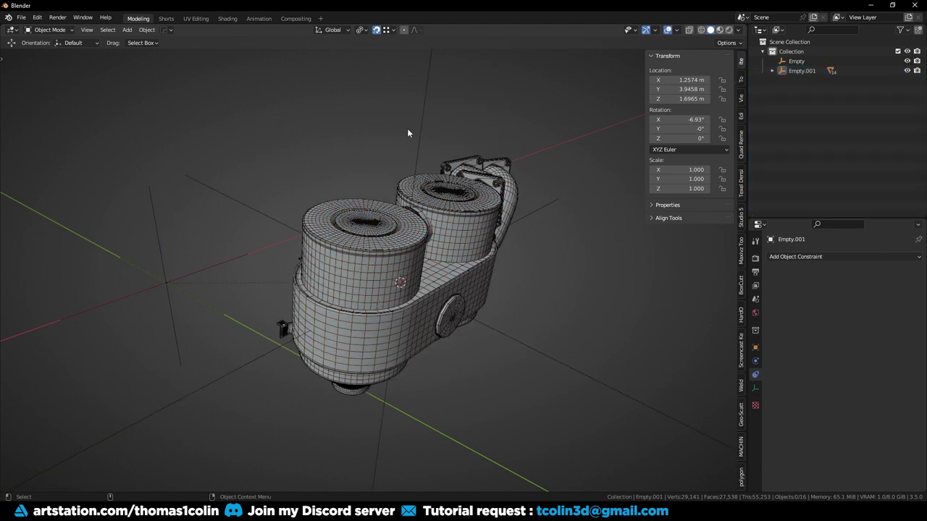
# Add a Copy Rotation constraint to Empty.001 with the empty at the world origin as its target
pyautogui.click(419, 132)
pyautogui.click(818, 259)
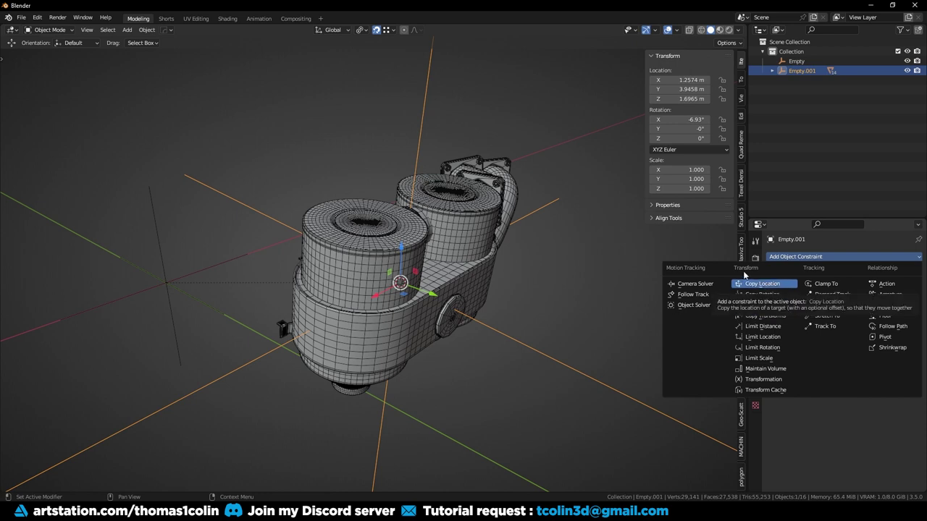
pyautogui.click(768, 295)
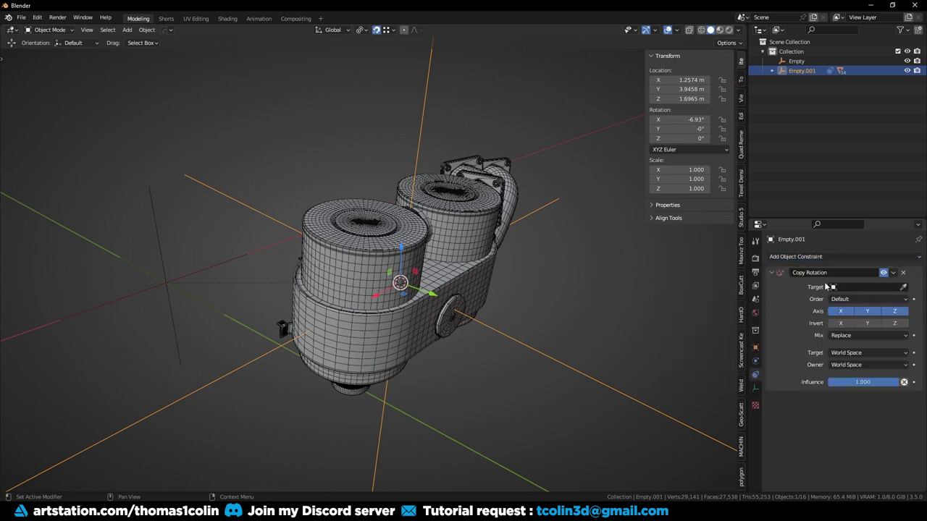
pyautogui.click(903, 288)
pyautogui.click(167, 237)
pyautogui.moveTo(166, 238); pyautogui.dragTo(160, 245, button='middle')
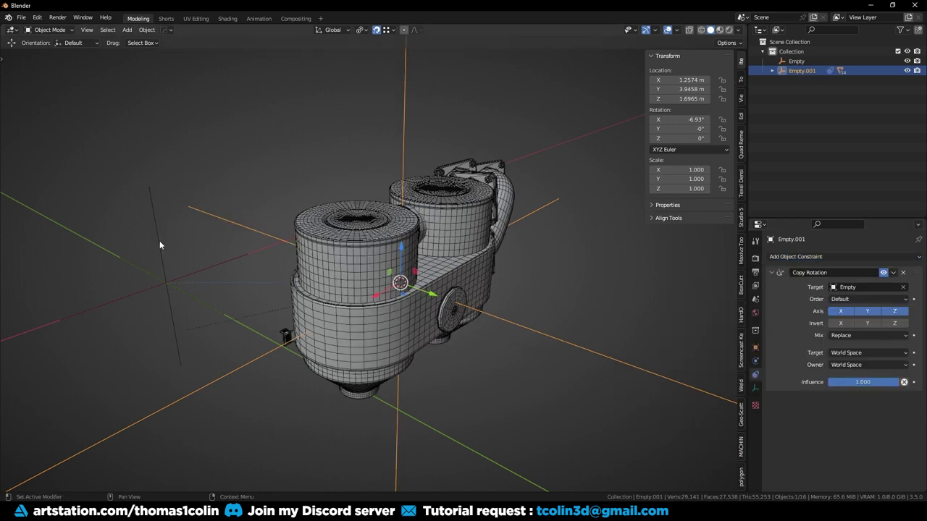
# Add a Copy Location constraint to Empty.001, also targeting the empty at the world origin
pyautogui.click(783, 258)
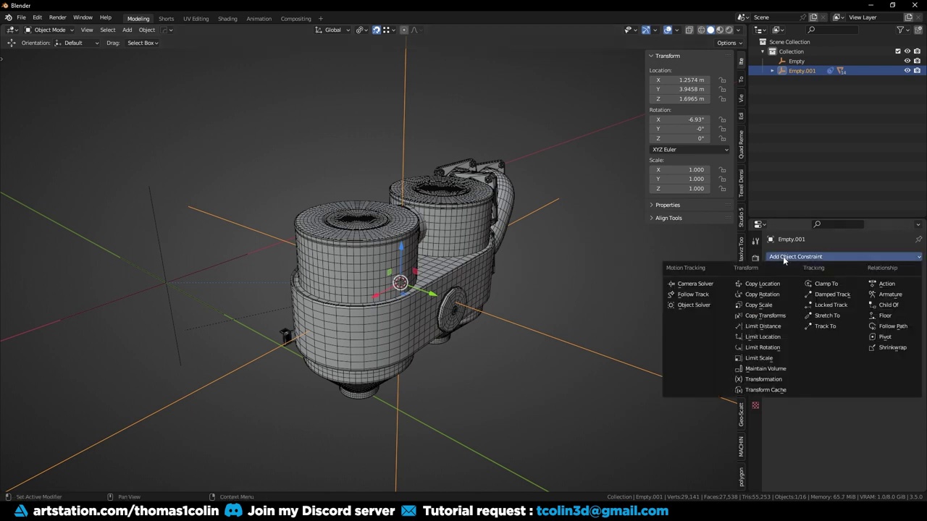
pyautogui.click(778, 285)
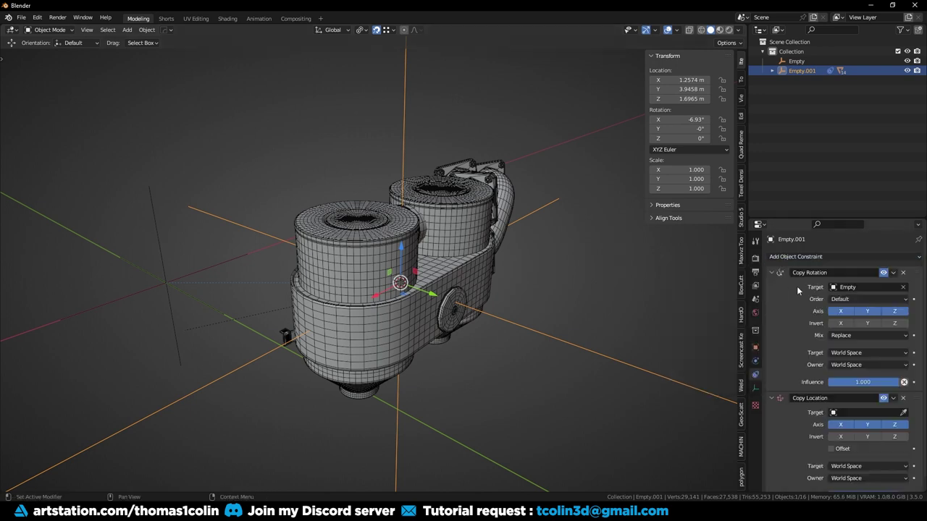
pyautogui.click(903, 413)
pyautogui.click(161, 241)
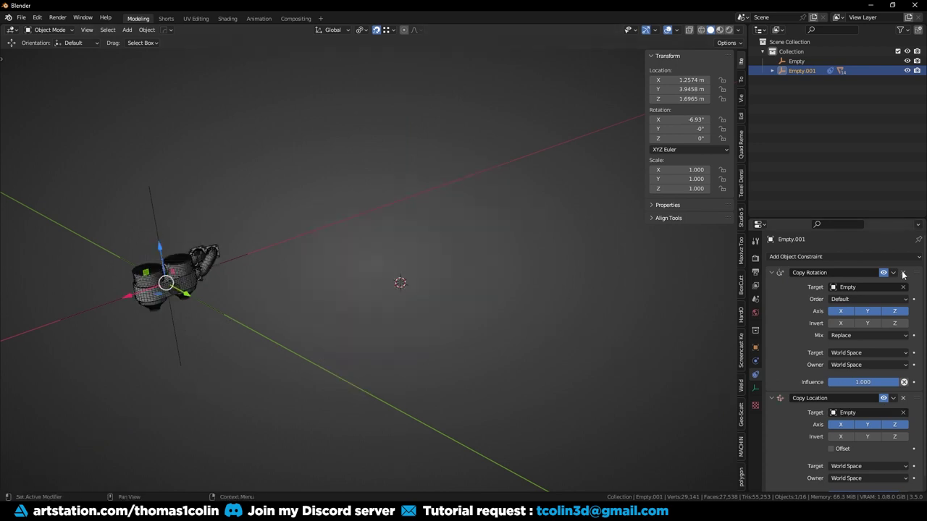
pyautogui.press('KP_Decimal')
pyautogui.moveTo(393, 250); pyautogui.dragTo(364, 253, button='middle')
pyautogui.scroll(6, 364, 253)
pyautogui.scroll(-2, 364, 175)
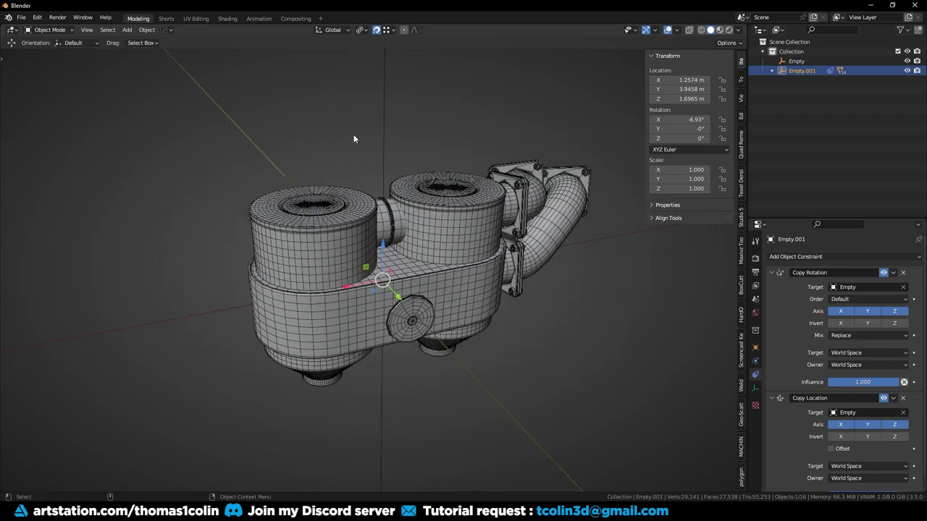
# Hide both empties from the viewport
pyautogui.keyDown('shift'); pyautogui.moveTo(353, 138); pyautogui.dragTo(418, 146); pyautogui.keyUp('shift')
pyautogui.click(811, 107)
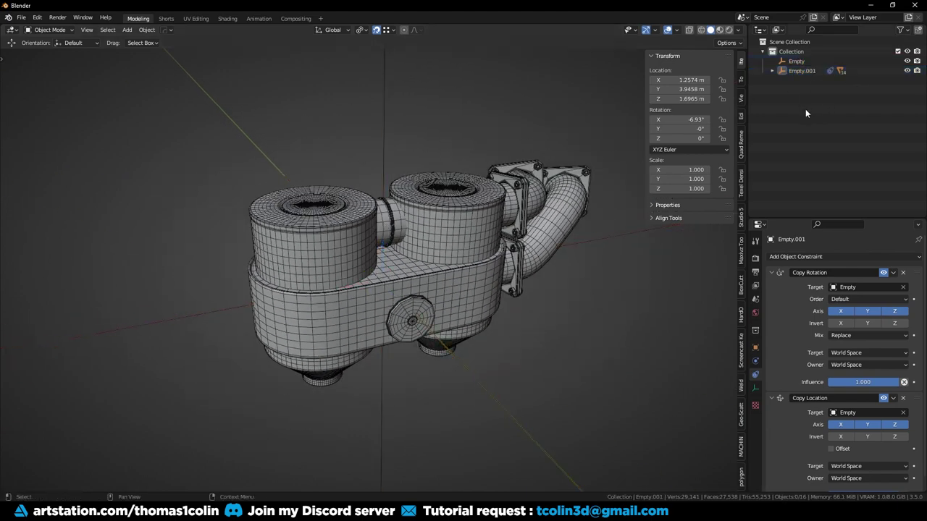
pyautogui.click(908, 70)
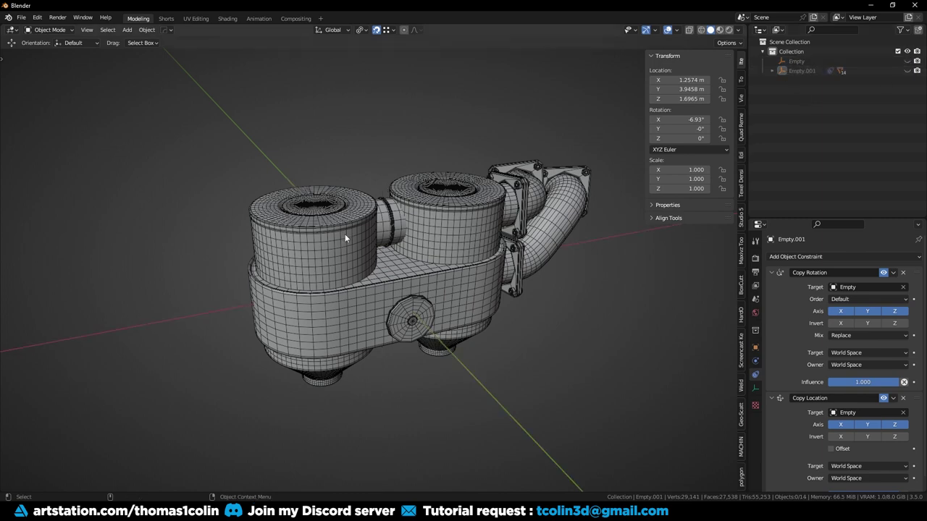
# Separate the combined twin-cylinder mesh into individual objects by loose parts
pyautogui.click(329, 253)
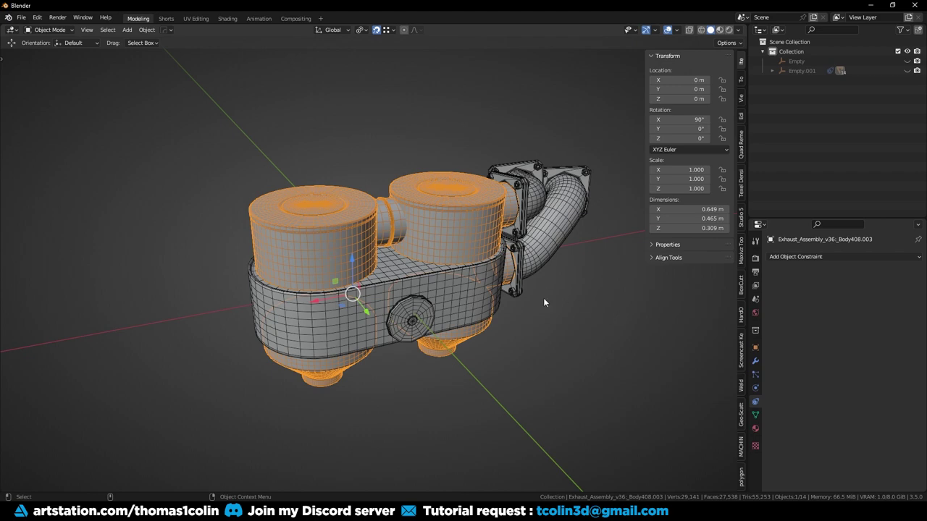
pyautogui.press('Tab')
pyautogui.moveTo(328, 253); pyautogui.dragTo(351, 248, button='middle')
pyautogui.moveTo(351, 248); pyautogui.dragTo(315, 249, button='middle')
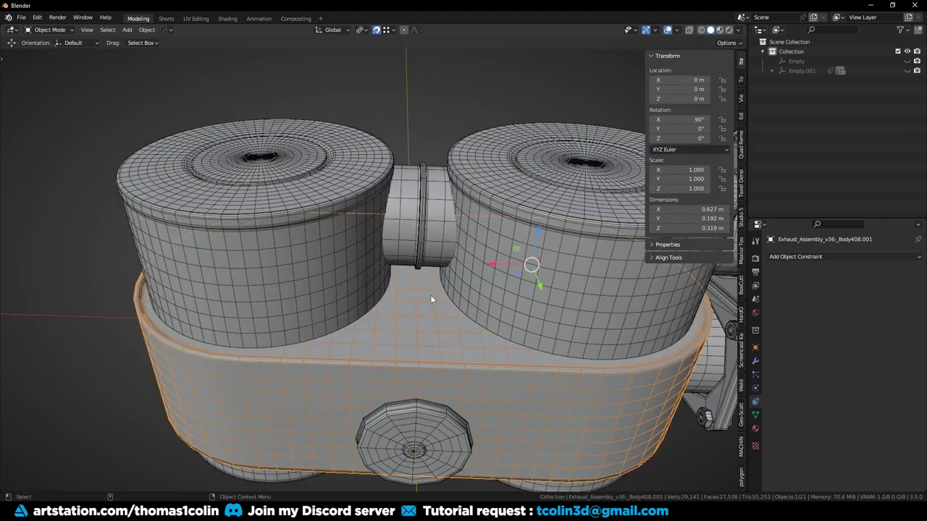
# Place the 3D cursor on the central edge of the oval housing's top face
pyautogui.keyDown('shift'); pyautogui.moveTo(431, 296); pyautogui.dragTo(393, 271, button='middle'); pyautogui.keyUp('shift')
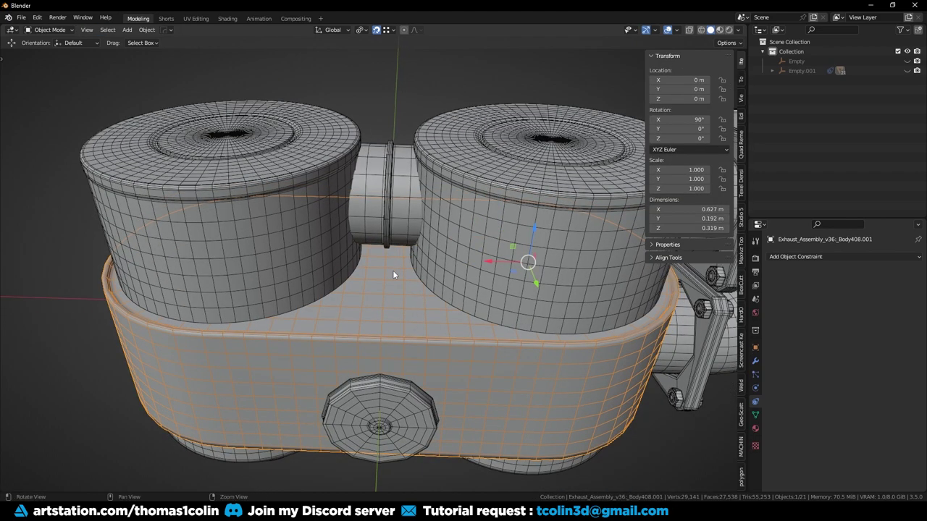
pyautogui.press('Tab')
pyautogui.press('2')
pyautogui.click(385, 273)
pyautogui.press('Tab')
# Delete the upper cylinder nearest the exhaust pipes and its half of the short connector between the cylinders
pyautogui.click(507, 182)
pyautogui.press('h')
pyautogui.moveTo(507, 182); pyautogui.dragTo(406, 189, button='middle')
pyautogui.click(406, 202)
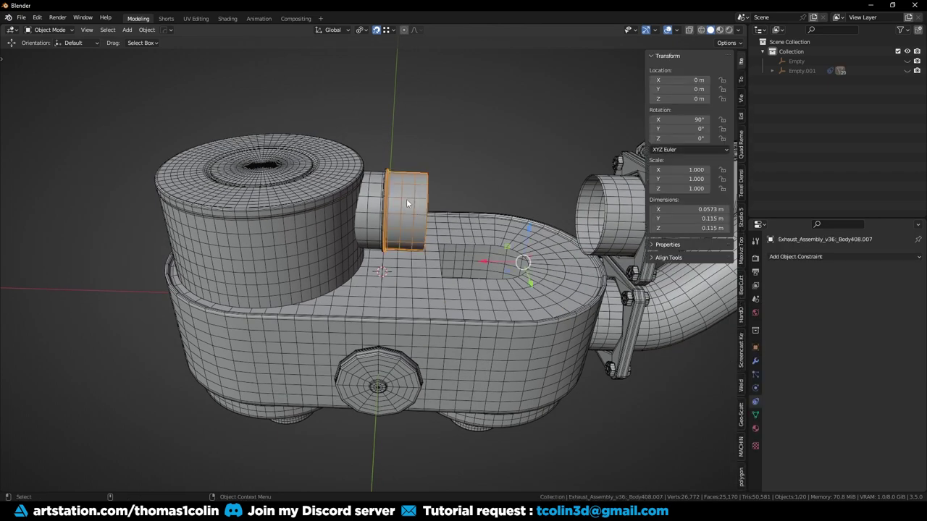
pyautogui.press('x')
pyautogui.click(407, 201)
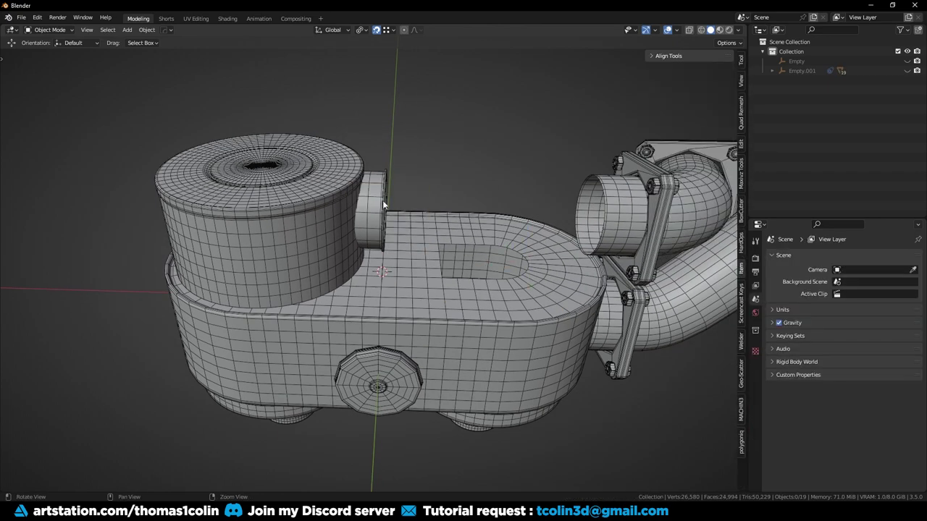
# Isolate the oval housing and delete the three inner face loops around the slots on its top
pyautogui.moveTo(407, 202); pyautogui.dragTo(438, 217, button='middle')
pyautogui.click(469, 290)
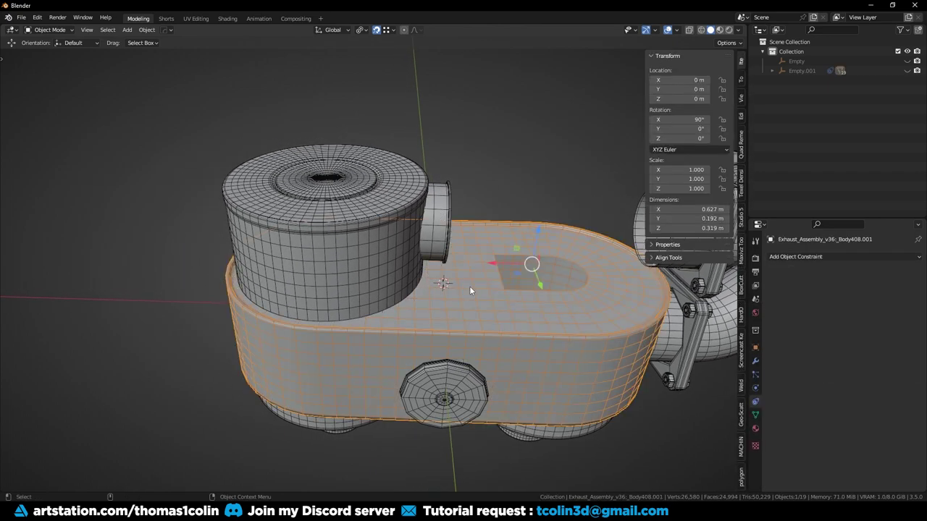
pyautogui.hotkey('shift', 'h')
pyautogui.press('Tab')
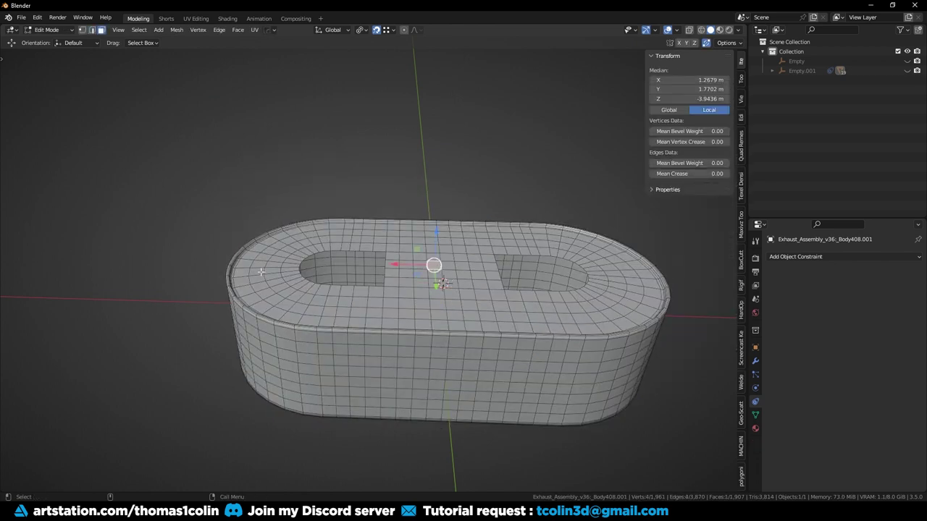
pyautogui.keyDown('alt'); pyautogui.click(291, 266); pyautogui.keyUp('alt')
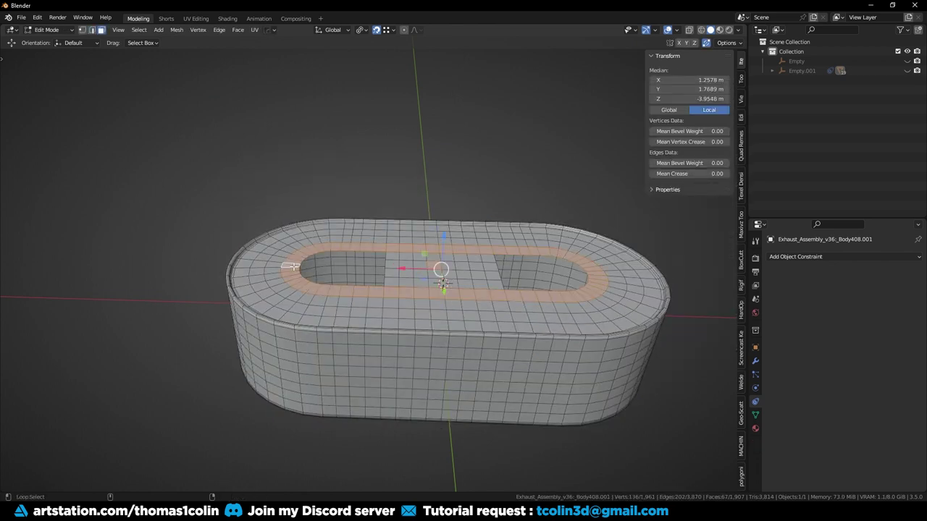
pyautogui.keyDown('alt'); pyautogui.keyDown('shift'); pyautogui.click(273, 266); pyautogui.keyUp('shift'); pyautogui.keyUp('alt')
pyautogui.keyDown('alt'); pyautogui.keyDown('shift'); pyautogui.click(259, 266); pyautogui.keyUp('shift'); pyautogui.keyUp('alt')
pyautogui.press('x')
pyautogui.click(301, 196)
# Delete the leftover island of faces in the centre of the oval housing's top
pyautogui.click(408, 274)
pyautogui.press('KP_Decimal')
pyautogui.moveTo(407, 274); pyautogui.dragTo(395, 301, button='middle')
pyautogui.click(345, 213)
pyautogui.keyDown('ctrl'); pyautogui.click(570, 291); pyautogui.keyUp('ctrl')
pyautogui.keyDown('ctrl'); pyautogui.click(341, 293); pyautogui.keyUp('ctrl')
pyautogui.keyDown('ctrl'); pyautogui.click(344, 214); pyautogui.keyUp('ctrl')
pyautogui.keyDown('shift'); pyautogui.click(431, 269); pyautogui.keyUp('shift')
pyautogui.press('x')
pyautogui.click(432, 268)
# Delete the central bridge and surrounding inner face loops of the housing's bottom, keeping only its outer rim
pyautogui.scroll(-3, 427, 268)
pyautogui.press('KP_7')
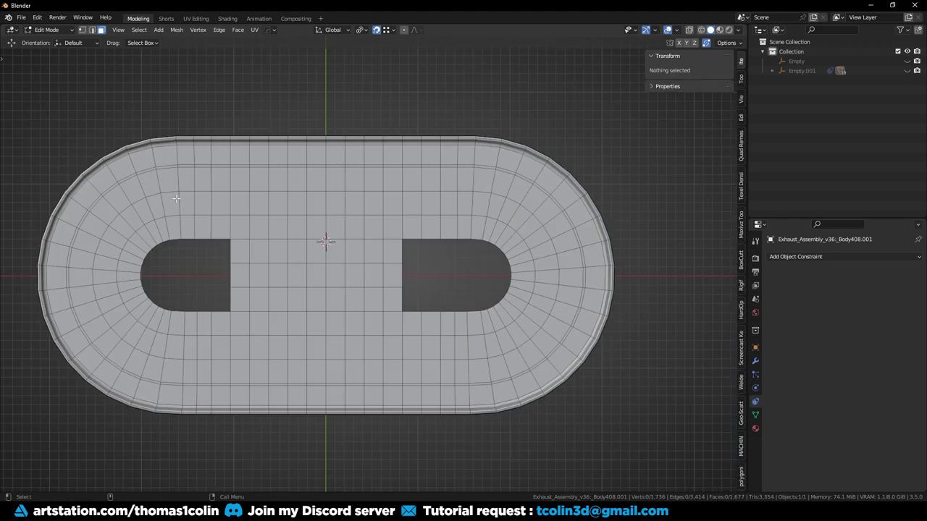
pyautogui.moveTo(223, 249); pyautogui.dragTo(415, 302)
pyautogui.press('ctrl+KP_Add')
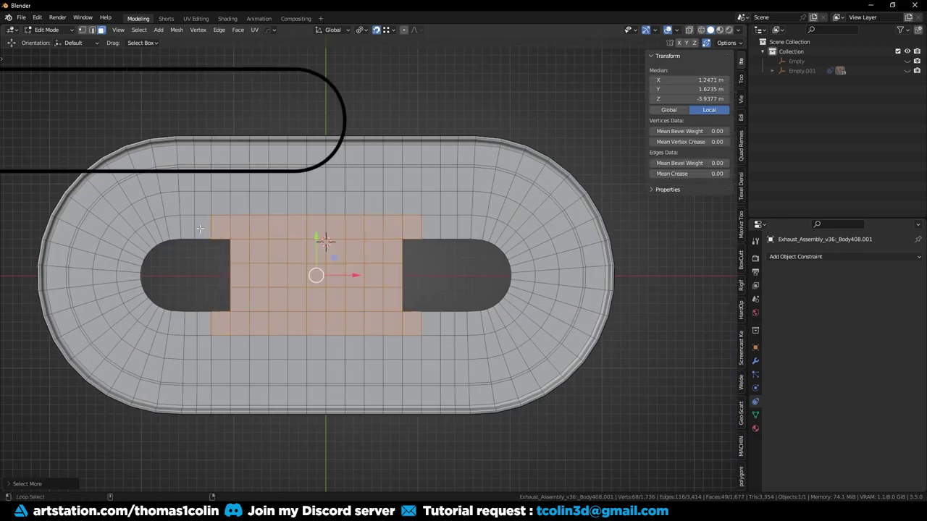
pyautogui.keyDown('alt'); pyautogui.keyDown('shift'); pyautogui.click(195, 226); pyautogui.keyUp('shift'); pyautogui.keyUp('alt')
pyautogui.press('ctrl+KP_Add')
pyautogui.press('ctrl+KP_Add')
pyautogui.moveTo(238, 308); pyautogui.dragTo(232, 267, button='middle')
pyautogui.press('x')
pyautogui.click(231, 268)
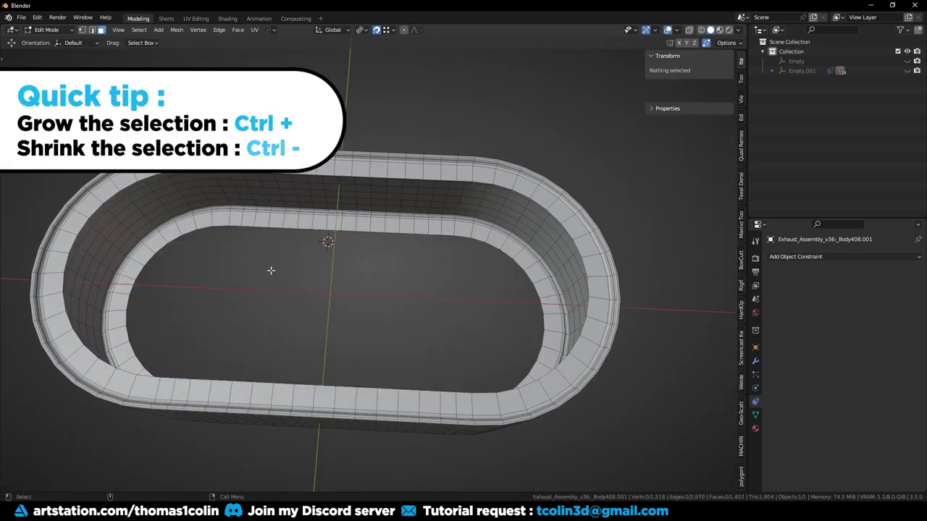
pyautogui.scroll(-5, 383, 275)
# Return to Object Mode, unhide all objects and hide the sidebar
pyautogui.press('Tab')
pyautogui.keyDown('alt'); pyautogui.moveTo(386, 272); pyautogui.dragTo(396, 230); pyautogui.keyUp('alt')
pyautogui.hotkey('alt', 'h')
pyautogui.press('n')
pyautogui.click(427, 154)
pyautogui.keyDown('alt'); pyautogui.moveTo(388, 262); pyautogui.dragTo(348, 285); pyautogui.keyUp('alt')
pyautogui.moveTo(348, 288)
pyautogui.mouseDown(button='middle')
pyautogui.moveTo(355, 253)
pyautogui.moveTo(362, 279)
pyautogui.mouseUp(button='middle')
# Delete the lower conical part beneath the housing's end nearest the exhaust pipes
pyautogui.click(369, 293)
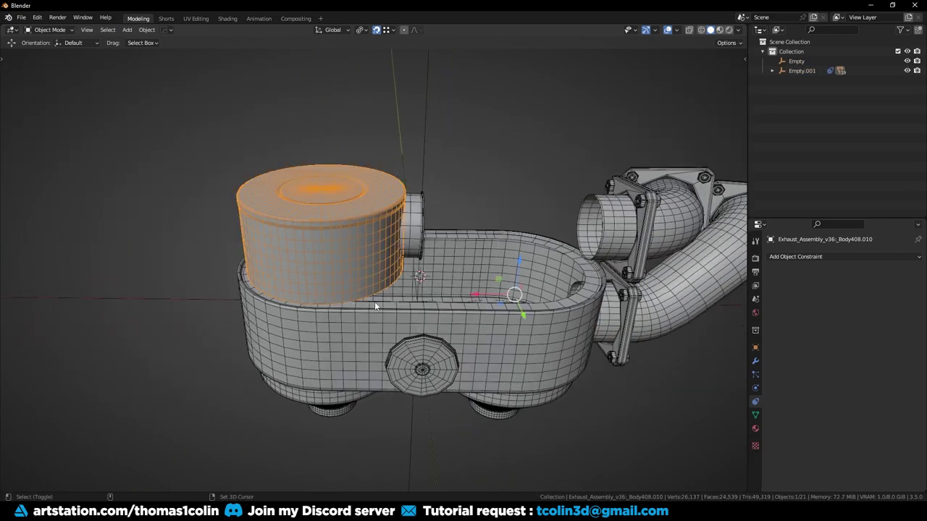
pyautogui.keyDown('alt'); pyautogui.moveTo(325, 423); pyautogui.dragTo(324, 401); pyautogui.keyUp('alt')
pyautogui.click(503, 397)
pyautogui.press('x')
pyautogui.click(503, 396)
# Isolate the remaining upper cylinder and its lower conical part to examine their mesh topology
pyautogui.moveTo(452, 414)
pyautogui.keyDown('alt'); pyautogui.mouseDown()
pyautogui.moveTo(443, 383)
pyautogui.moveTo(438, 404)
pyautogui.mouseUp(); pyautogui.keyUp('alt')
pyautogui.click(333, 406)
pyautogui.keyDown('shift'); pyautogui.click(310, 226); pyautogui.keyUp('shift')
pyautogui.press('KP_Divide')
pyautogui.press('Tab')
pyautogui.moveTo(222, 271); pyautogui.dragTo(357, 291, button='middle')
pyautogui.scroll(4, 372, 308)
pyautogui.press('Tab')
pyautogui.press('KP_Divide')
# Dissolve every other vertical edge loop around the remaining upper cylinder to halve its segments
pyautogui.click(358, 291)
pyautogui.press('Tab')
pyautogui.press('2')
pyautogui.keyDown('alt'); pyautogui.moveTo(365, 282); pyautogui.dragTo(378, 276); pyautogui.keyUp('alt')
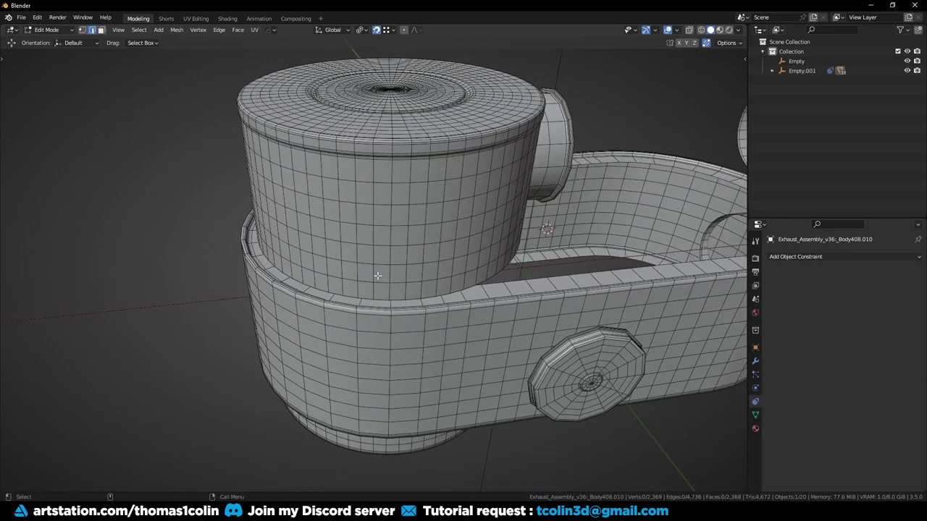
pyautogui.doubleClick(376, 274)
pyautogui.keyDown('shift'); pyautogui.doubleClick(340, 266); pyautogui.keyUp('shift')
pyautogui.keyDown('shift'); pyautogui.doubleClick(312, 265); pyautogui.keyUp('shift')
pyautogui.keyDown('alt'); pyautogui.moveTo(312, 267); pyautogui.dragTo(374, 276); pyautogui.keyUp('alt')
pyautogui.keyDown('shift'); pyautogui.doubleClick(378, 274); pyautogui.keyUp('shift')
pyautogui.keyDown('shift'); pyautogui.doubleClick(348, 270); pyautogui.keyUp('shift')
pyautogui.keyDown('shift'); pyautogui.doubleClick(316, 264); pyautogui.keyUp('shift')
pyautogui.moveTo(261, 282); pyautogui.dragTo(358, 266, button='middle')
pyautogui.hotkey('alt', 'z')
pyautogui.keyDown('alt'); pyautogui.keyDown('shift'); pyautogui.click(363, 265); pyautogui.keyUp('shift'); pyautogui.keyUp('alt')
pyautogui.hotkey('ctrl', 'z')
pyautogui.hotkey('alt', 'z')
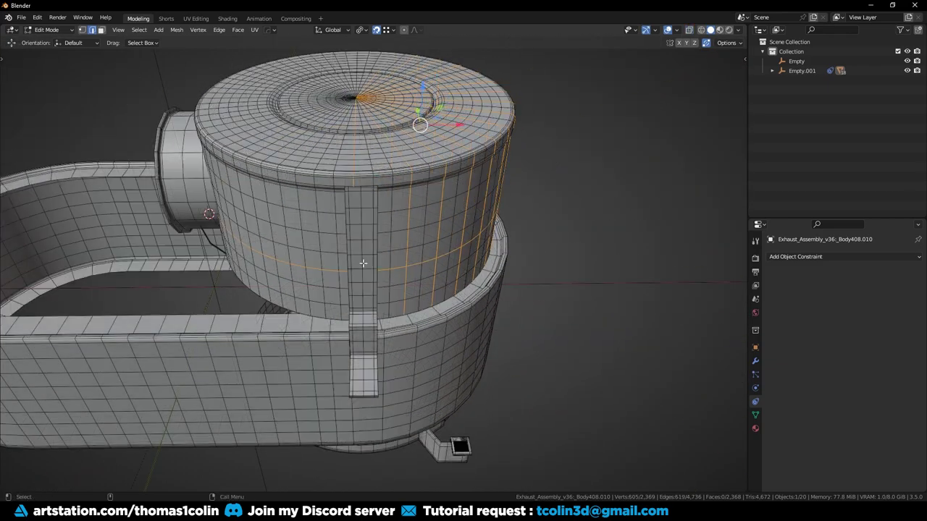
pyautogui.moveTo(357, 224)
pyautogui.mouseDown(button='middle')
pyautogui.moveTo(398, 273)
pyautogui.moveTo(361, 210)
pyautogui.mouseUp(button='middle')
pyautogui.keyDown('alt'); pyautogui.keyDown('shift'); pyautogui.click(292, 230); pyautogui.keyUp('shift'); pyautogui.keyUp('alt')
pyautogui.keyDown('alt'); pyautogui.keyDown('shift'); pyautogui.click(258, 237); pyautogui.keyUp('shift'); pyautogui.keyUp('alt')
pyautogui.moveTo(257, 239); pyautogui.dragTo(399, 240, button='middle')
pyautogui.keyDown('alt'); pyautogui.keyDown('shift'); pyautogui.click(397, 241); pyautogui.keyUp('shift'); pyautogui.keyUp('alt')
pyautogui.keyDown('alt'); pyautogui.keyDown('shift'); pyautogui.click(363, 241); pyautogui.keyUp('shift'); pyautogui.keyUp('alt')
pyautogui.keyDown('alt'); pyautogui.keyDown('shift'); pyautogui.click(331, 242); pyautogui.keyUp('shift'); pyautogui.keyUp('alt')
pyautogui.keyDown('alt'); pyautogui.keyDown('shift'); pyautogui.click(384, 249); pyautogui.keyUp('shift'); pyautogui.keyUp('alt')
pyautogui.keyDown('alt'); pyautogui.keyDown('shift'); pyautogui.click(349, 250); pyautogui.keyUp('shift'); pyautogui.keyUp('alt')
pyautogui.keyDown('alt'); pyautogui.keyDown('shift'); pyautogui.click(317, 248); pyautogui.keyUp('shift'); pyautogui.keyUp('alt')
pyautogui.moveTo(250, 248); pyautogui.dragTo(405, 250, button='middle')
pyautogui.keyDown('alt'); pyautogui.keyDown('shift'); pyautogui.click(404, 251); pyautogui.keyUp('shift'); pyautogui.keyUp('alt')
pyautogui.keyDown('alt'); pyautogui.keyDown('shift'); pyautogui.click(341, 255); pyautogui.keyUp('shift'); pyautogui.keyUp('alt')
pyautogui.moveTo(313, 253); pyautogui.dragTo(405, 245, button='middle')
pyautogui.keyDown('alt'); pyautogui.keyDown('shift'); pyautogui.click(365, 250); pyautogui.keyUp('shift'); pyautogui.keyUp('alt')
pyautogui.hotkey('ctrl', 'x')
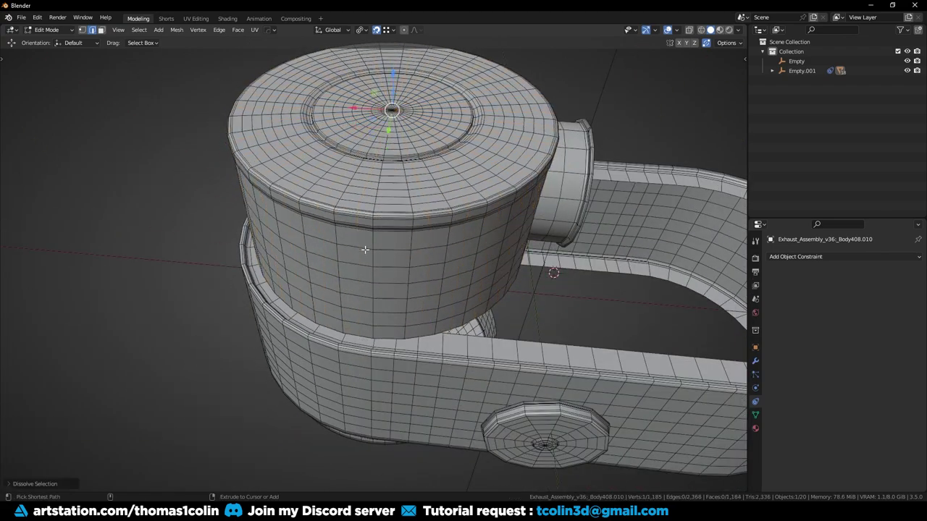
pyautogui.scroll(-2, 365, 250)
# Switch editing to the lower conical part and dissolve every other radial edge loop around it
pyautogui.moveTo(379, 296); pyautogui.dragTo(388, 265, button='middle')
pyautogui.hotkey('alt', 'q')
pyautogui.moveTo(387, 331); pyautogui.dragTo(427, 181, button='middle')
pyautogui.keyDown('alt'); pyautogui.keyDown('shift'); pyautogui.click(436, 136); pyautogui.keyUp('shift'); pyautogui.keyUp('alt')
pyautogui.keyDown('alt'); pyautogui.keyDown('shift'); pyautogui.click(396, 132); pyautogui.keyUp('shift'); pyautogui.keyUp('alt')
pyautogui.keyDown('alt'); pyautogui.keyDown('shift'); pyautogui.click(356, 129); pyautogui.keyUp('shift'); pyautogui.keyUp('alt')
pyautogui.moveTo(318, 135); pyautogui.dragTo(319, 151, button='middle')
pyautogui.keyDown('alt'); pyautogui.keyDown('shift'); pyautogui.click(319, 151); pyautogui.keyUp('shift'); pyautogui.keyUp('alt')
pyautogui.moveTo(211, 171); pyautogui.dragTo(341, 164, button='middle')
pyautogui.keyDown('alt'); pyautogui.keyDown('shift'); pyautogui.click(280, 161); pyautogui.keyUp('shift'); pyautogui.keyUp('alt')
pyautogui.keyDown('alt'); pyautogui.keyDown('shift'); pyautogui.click(231, 167); pyautogui.keyUp('shift'); pyautogui.keyUp('alt')
pyautogui.keyDown('alt'); pyautogui.keyDown('shift'); pyautogui.click(190, 177); pyautogui.keyUp('shift'); pyautogui.keyUp('alt')
pyautogui.keyDown('alt'); pyautogui.keyDown('shift'); pyautogui.click(161, 189); pyautogui.keyUp('shift'); pyautogui.keyUp('alt')
pyautogui.moveTo(163, 189); pyautogui.dragTo(333, 200, button='middle')
pyautogui.keyDown('alt'); pyautogui.keyDown('shift'); pyautogui.click(362, 205); pyautogui.keyUp('shift'); pyautogui.keyUp('alt')
pyautogui.keyDown('alt'); pyautogui.keyDown('shift'); pyautogui.click(310, 206); pyautogui.keyUp('shift'); pyautogui.keyUp('alt')
pyautogui.keyDown('alt'); pyautogui.keyDown('shift'); pyautogui.click(268, 205); pyautogui.keyUp('shift'); pyautogui.keyUp('alt')
pyautogui.keyDown('alt'); pyautogui.keyDown('shift'); pyautogui.click(227, 209); pyautogui.keyUp('shift'); pyautogui.keyUp('alt')
pyautogui.moveTo(218, 209); pyautogui.dragTo(376, 206, button='middle')
pyautogui.keyDown('alt'); pyautogui.keyDown('shift'); pyautogui.click(464, 207); pyautogui.keyUp('shift'); pyautogui.keyUp('alt')
pyautogui.keyDown('alt'); pyautogui.keyDown('shift'); pyautogui.click(281, 222); pyautogui.keyUp('shift'); pyautogui.keyUp('alt')
pyautogui.moveTo(263, 227); pyautogui.dragTo(427, 227, button='middle')
pyautogui.keyDown('alt'); pyautogui.keyDown('shift'); pyautogui.click(446, 226); pyautogui.keyUp('shift'); pyautogui.keyUp('alt')
pyautogui.hotkey('ctrl', 'x')
# Delete the inner face rings around the centre vertex of the upper cylinder's top cap
pyautogui.moveTo(364, 213); pyautogui.dragTo(488, 362, button='middle')
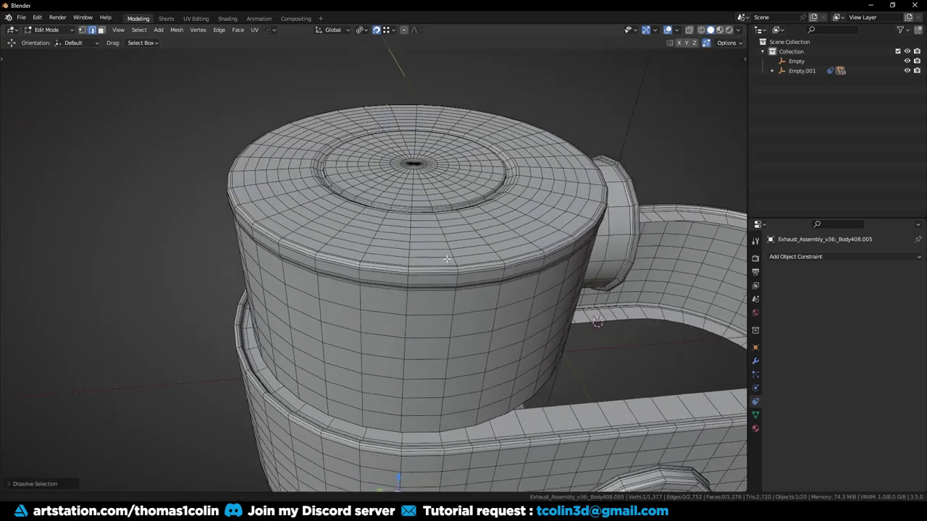
pyautogui.moveTo(488, 304); pyautogui.dragTo(471, 362, button='middle')
pyautogui.scroll(5, 406, 246)
pyautogui.press('1')
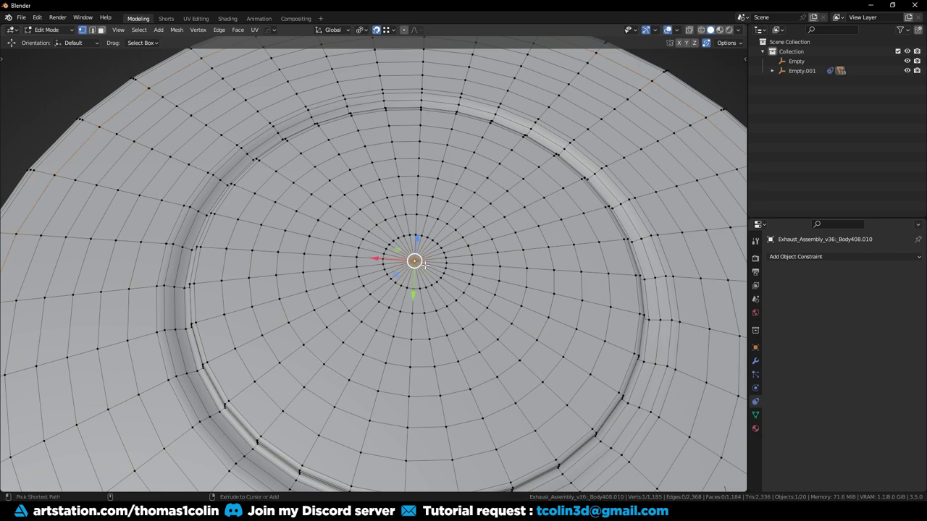
pyautogui.press('ctrl+KP_Add')
pyautogui.press('ctrl+KP_Add')
pyautogui.press('ctrl+KP_Add')
pyautogui.press('ctrl+KP_Add')
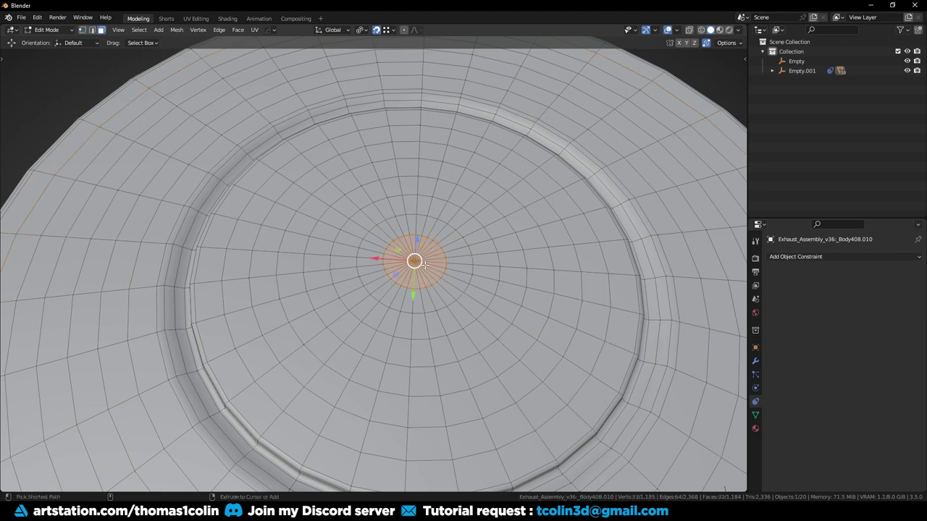
pyautogui.press('x')
pyautogui.click(415, 264)
# Grid Fill the circular opening in the cylinder's top cap with span 8 and offset 4
pyautogui.press('q')
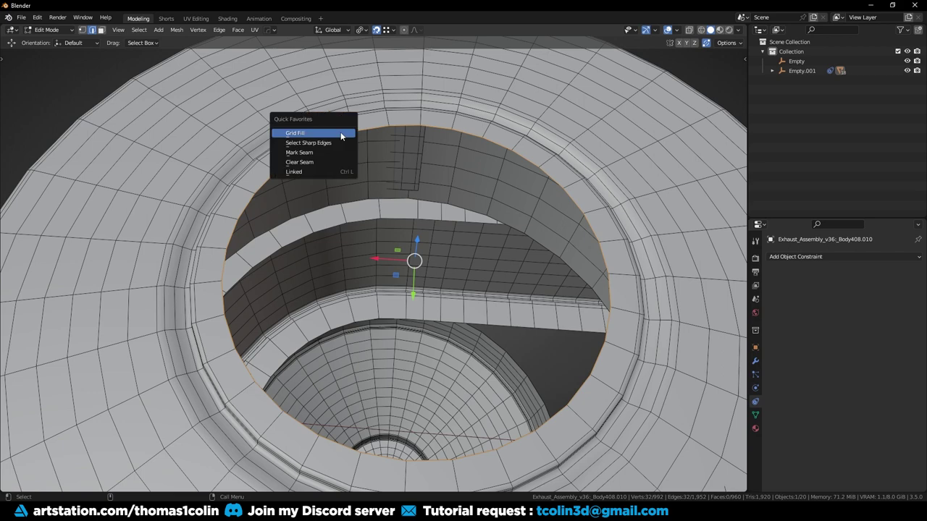
pyautogui.click(341, 132)
pyautogui.click(39, 485)
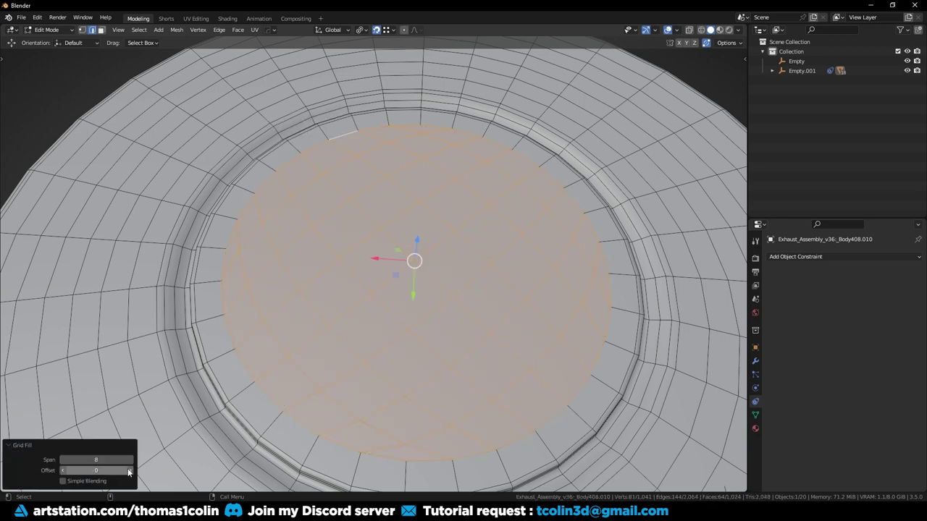
pyautogui.scroll(-8, 422, 173)
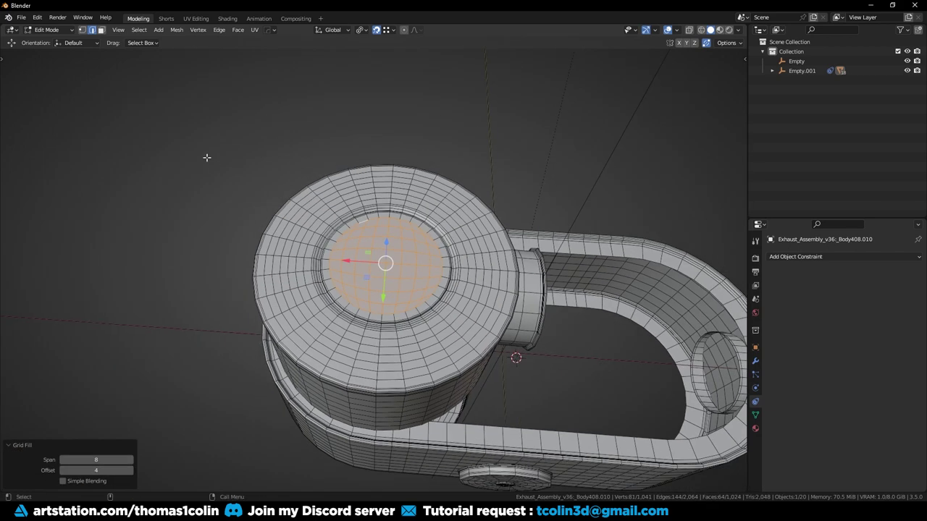
# Delete the inner face rings around the centre vertex of the lower conical part's recessed end cap
pyautogui.hotkey('alt', 'a')
pyautogui.moveTo(203, 155); pyautogui.dragTo(312, 230, button='middle')
pyautogui.keyDown('shift'); pyautogui.moveTo(311, 230); pyautogui.dragTo(275, 146, button='middle'); pyautogui.keyUp('shift')
pyautogui.scroll(5, 319, 174)
pyautogui.keyDown('shift'); pyautogui.moveTo(347, 174); pyautogui.dragTo(377, 253, button='middle'); pyautogui.keyUp('shift')
pyautogui.press('1')
pyautogui.click(377, 253)
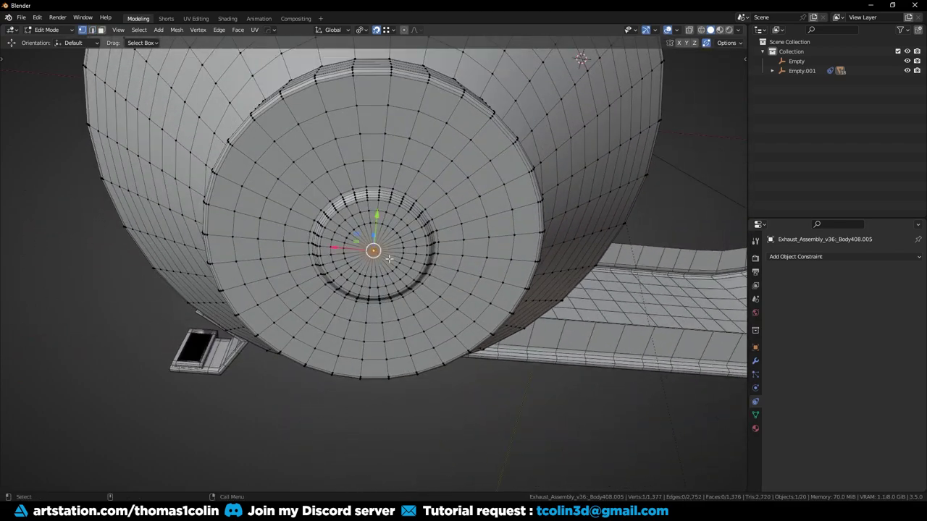
pyautogui.press('ctrl+KP_Add')
pyautogui.press('3')
pyautogui.scroll(3, 384, 262)
pyautogui.press('ctrl+KP_Add')
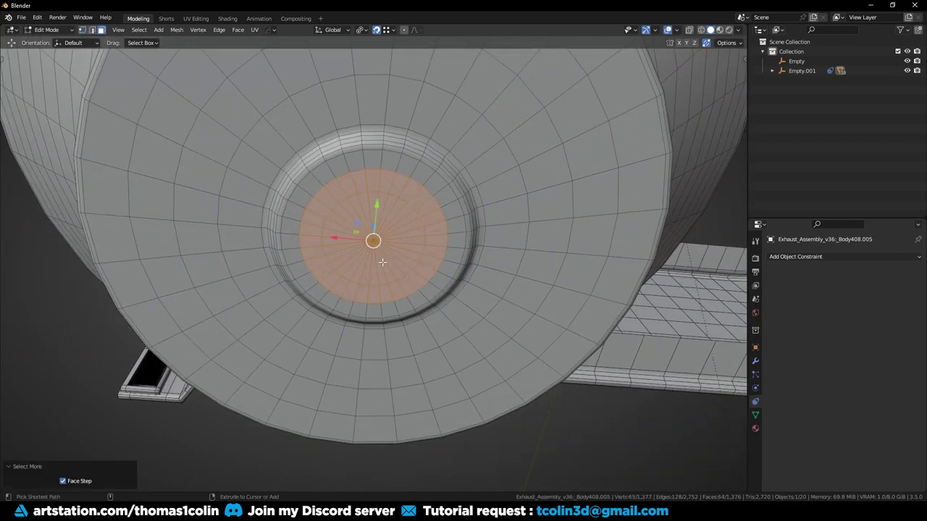
pyautogui.press('x')
pyautogui.click(383, 262)
# Grid Fill the circular opening in the conical part's end cap with span 4 and offset 3
pyautogui.press('2')
pyautogui.keyDown('alt'); pyautogui.click(363, 173); pyautogui.keyUp('alt')
pyautogui.press('q')
pyautogui.click(367, 174)
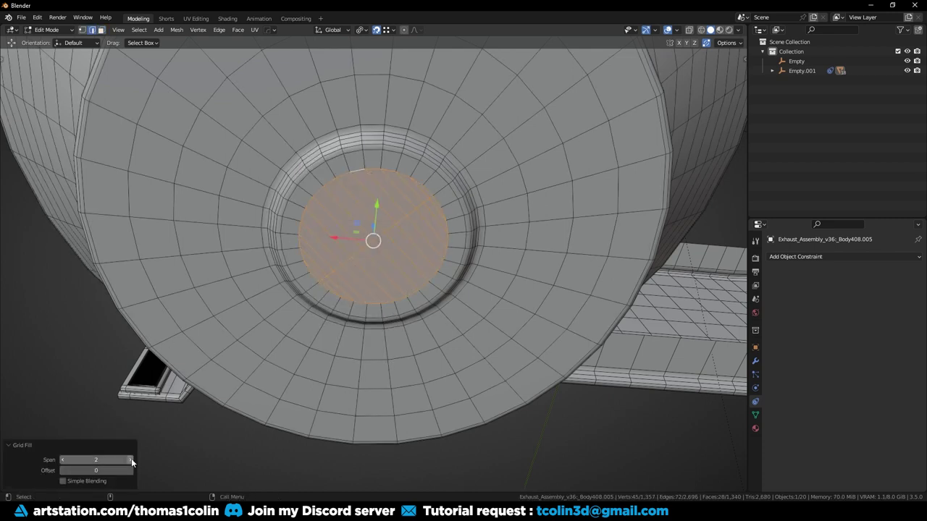
pyautogui.click(130, 459)
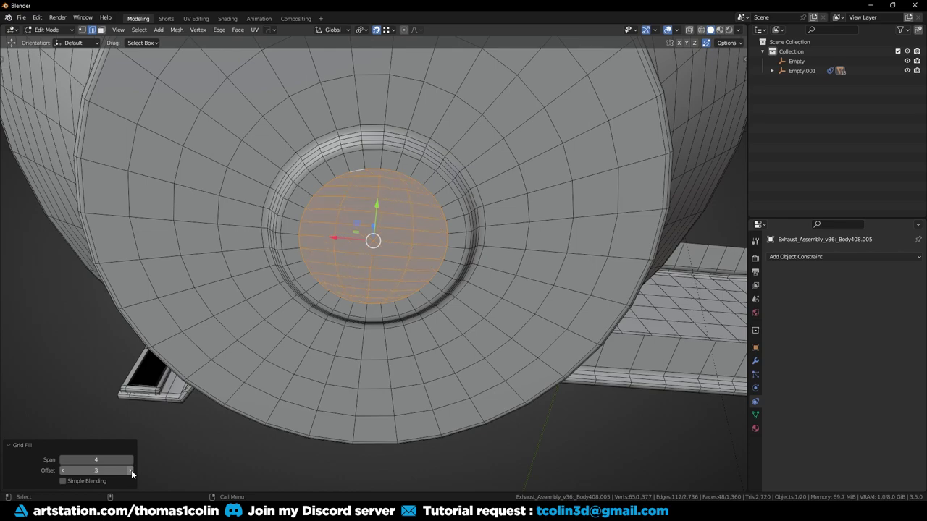
# Switch editing to the neighbouring exhaust part and delete the faces spanned by two of its edge loops
pyautogui.moveTo(319, 304); pyautogui.dragTo(328, 211, button='middle')
pyautogui.press('KP_Decimal')
pyautogui.scroll(-9, 341, 155)
pyautogui.scroll(-4, 328, 211)
pyautogui.keyDown('shift'); pyautogui.moveTo(325, 94); pyautogui.dragTo(330, 215, button='middle'); pyautogui.keyUp('shift')
pyautogui.moveTo(327, 141); pyautogui.dragTo(319, 203, button='middle')
pyautogui.press('Tab')
pyautogui.click(165, 221)
pyautogui.press('Tab')
pyautogui.moveTo(493, 295); pyautogui.dragTo(407, 301, button='middle')
pyautogui.keyDown('alt'); pyautogui.click(434, 343); pyautogui.keyUp('alt')
pyautogui.keyDown('alt'); pyautogui.keyDown('shift'); pyautogui.click(461, 224); pyautogui.keyUp('shift'); pyautogui.keyUp('alt')
pyautogui.press('x')
pyautogui.press('f')
# Switch editing to the adjoining cylinder part and move one of its edge loops along the Z axis
pyautogui.keyDown('shift'); pyautogui.moveTo(344, 311); pyautogui.dragTo(484, 174, button='middle'); pyautogui.keyUp('shift')
pyautogui.press('Tab')
pyautogui.click(383, 222)
pyautogui.press('Tab')
pyautogui.press('2')
pyautogui.keyDown('alt'); pyautogui.click(388, 224); pyautogui.keyUp('alt')
pyautogui.press('g')
pyautogui.press('z')
pyautogui.click(486, 171)
# Join the cylinder parts and the oval housing into a single object
pyautogui.moveTo(298, 223); pyautogui.dragTo(394, 253, button='middle')
pyautogui.press('Tab')
pyautogui.keyDown('shift'); pyautogui.click(349, 405); pyautogui.keyUp('shift')
pyautogui.keyDown('shift'); pyautogui.click(346, 440); pyautogui.keyUp('shift')
pyautogui.hotkey('ctrl', 'j')
# Create a face across the gap between the cylinder's lower edge and the oval housing's rim on the joined object
pyautogui.click(291, 435)
pyautogui.scroll(3, 337, 340)
pyautogui.click(339, 338)
pyautogui.press('Tab')
pyautogui.click(378, 326)
pyautogui.moveTo(375, 340); pyautogui.dragTo(374, 356, button='middle')
pyautogui.keyDown('shift'); pyautogui.click(370, 447); pyautogui.keyUp('shift')
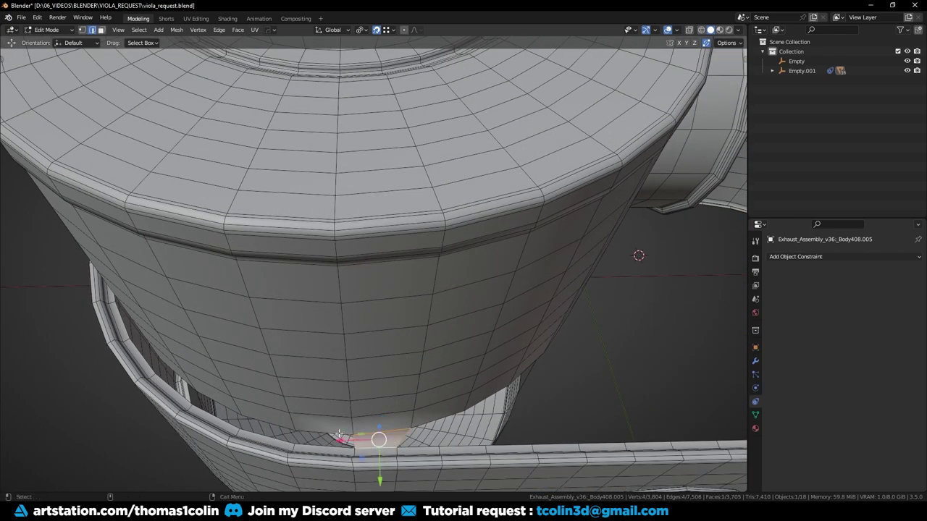
# Hide the separate body that overlaps the joined cylinder
pyautogui.scroll(-4, 338, 430)
pyautogui.moveTo(289, 325); pyautogui.dragTo(418, 333, button='middle')
pyautogui.press('Tab')
pyautogui.click(401, 260)
pyautogui.press('h')
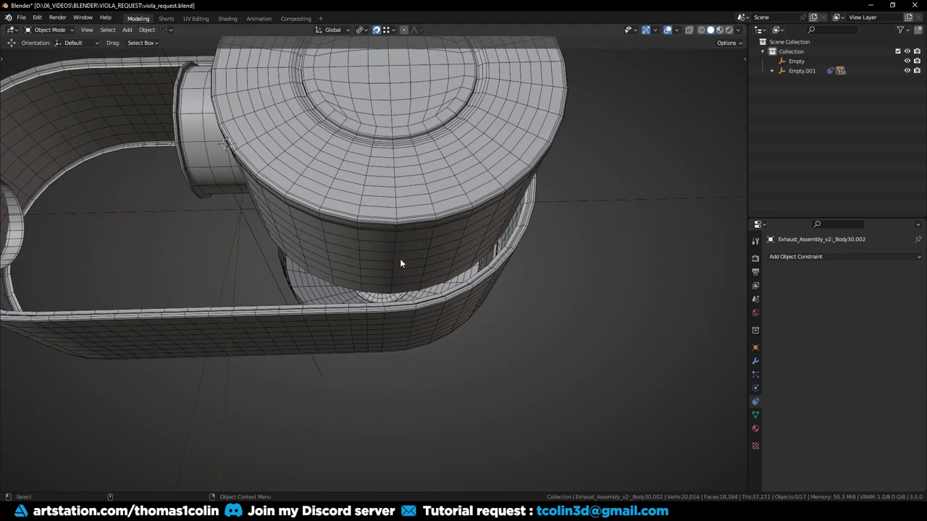
# Create a second face between the cylinder's lower edge and the housing rim on the opposite side of the joined object
pyautogui.keyDown('shift'); pyautogui.moveTo(400, 258); pyautogui.dragTo(358, 254, button='middle'); pyautogui.keyUp('shift')
pyautogui.scroll(3, 347, 350)
pyautogui.click(347, 349)
pyautogui.press('Tab')
pyautogui.scroll(2, 352, 322)
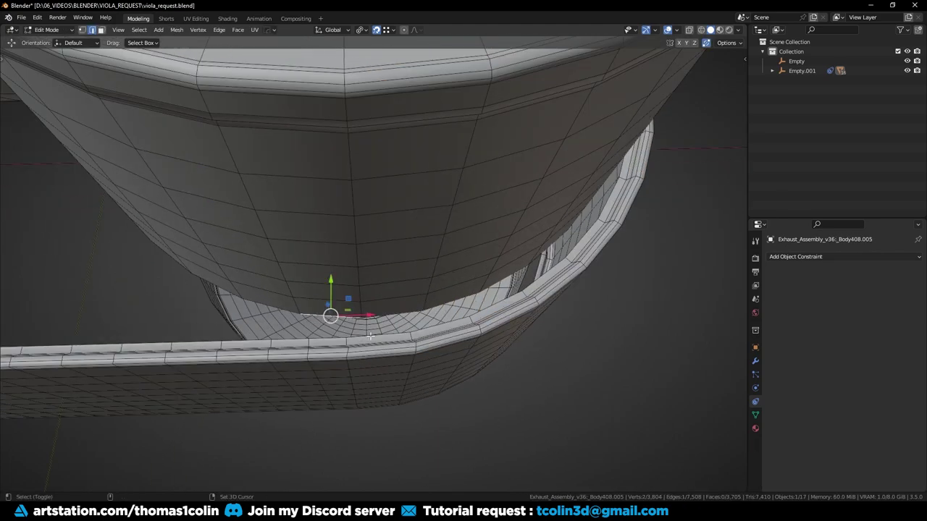
pyautogui.moveTo(370, 338); pyautogui.dragTo(364, 330, button='middle')
pyautogui.press('f')
# Fill the remaining curved gap around the housing's end between the cylinder base and the rim
pyautogui.keyDown('alt'); pyautogui.click(396, 286); pyautogui.keyUp('alt')
pyautogui.keyDown('alt'); pyautogui.click(397, 286); pyautogui.keyUp('alt')
pyautogui.press('q')
pyautogui.click(397, 287)
pyautogui.scroll(-3, 463, 311)
pyautogui.click(585, 355)
pyautogui.moveTo(585, 356); pyautogui.dragTo(337, 270, button='middle')
pyautogui.scroll(-5, 446, 284)
# Set the joined object's origin to the 3D cursor and mirror it across the X axis with bisect
pyautogui.press('Tab')
pyautogui.press('q')
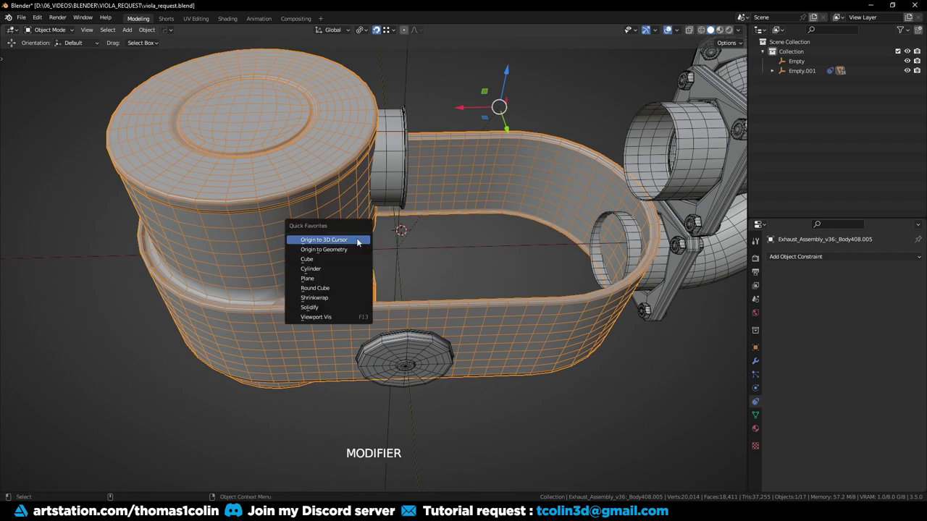
pyautogui.click(357, 242)
pyautogui.hotkey('alt', 'x')
pyautogui.click(319, 232)
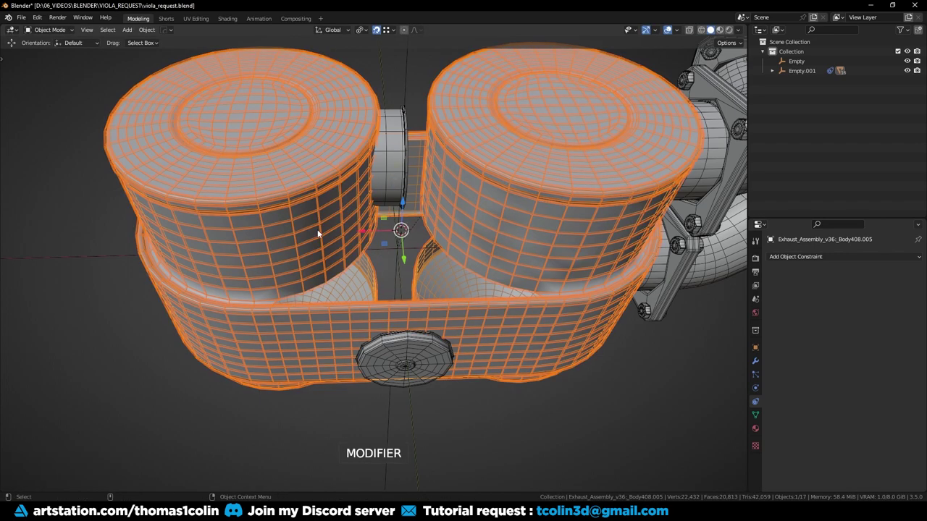
pyautogui.click(755, 360)
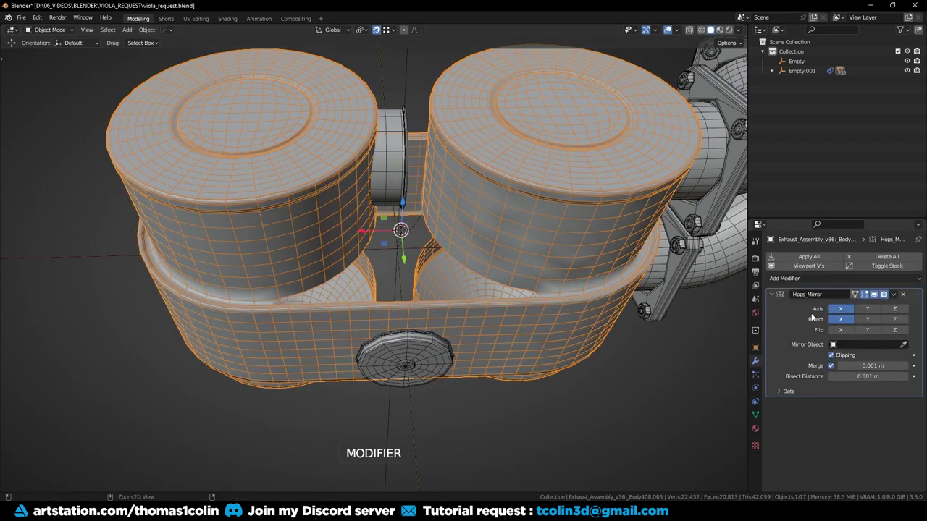
# Create a face extending the fill between the cylinder base and the housing rim on the disc side
pyautogui.keyDown('alt'); pyautogui.moveTo(282, 347); pyautogui.dragTo(336, 390); pyautogui.keyUp('alt')
pyautogui.keyDown('alt'); pyautogui.moveTo(336, 390); pyautogui.dragTo(318, 318, button='right'); pyautogui.keyUp('alt')
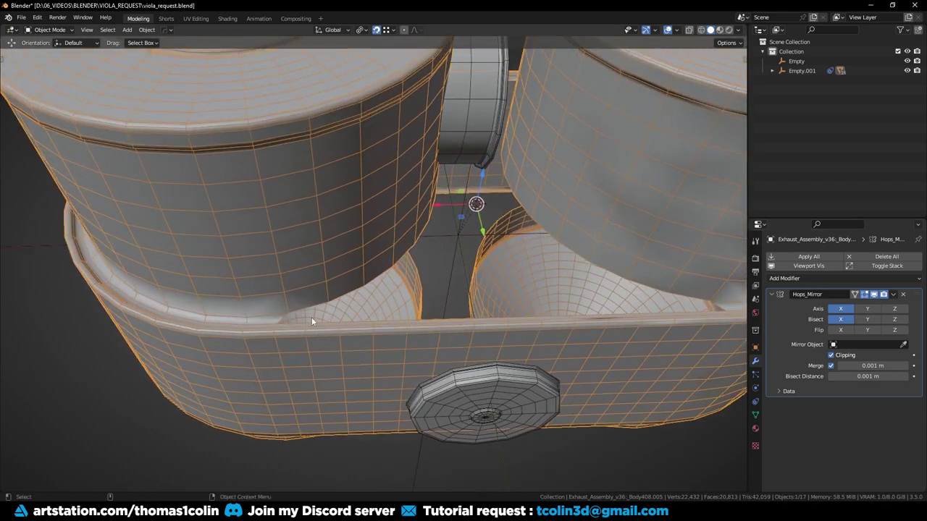
pyautogui.press('Tab')
pyautogui.click(309, 308)
pyautogui.keyDown('alt'); pyautogui.moveTo(309, 307); pyautogui.dragTo(305, 352); pyautogui.keyUp('alt')
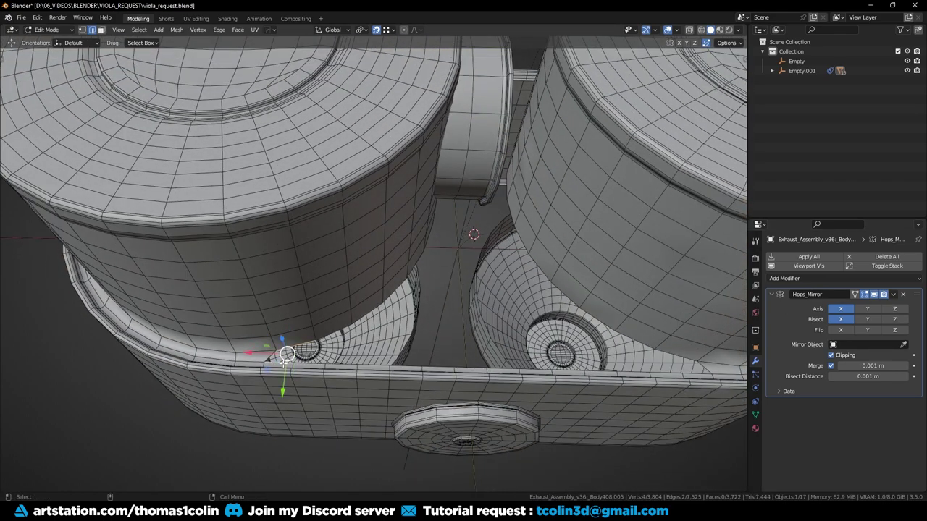
pyautogui.press('f')
pyautogui.moveTo(325, 336); pyautogui.dragTo(303, 327, button='middle')
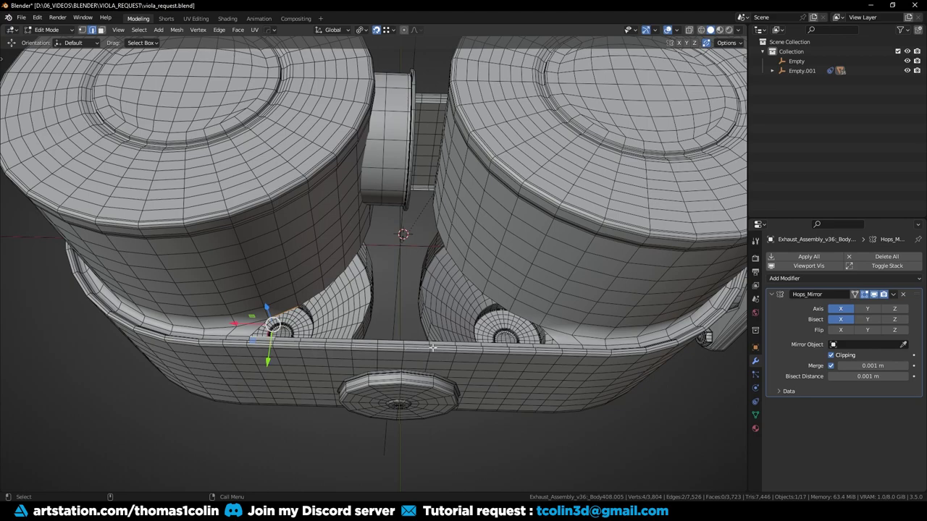
# Add two faces extending the fill between the cylinder base and the housing rim on the side opposite the disc
pyautogui.click(232, 453)
pyautogui.moveTo(232, 452); pyautogui.dragTo(511, 324, button='middle')
pyautogui.press('f')
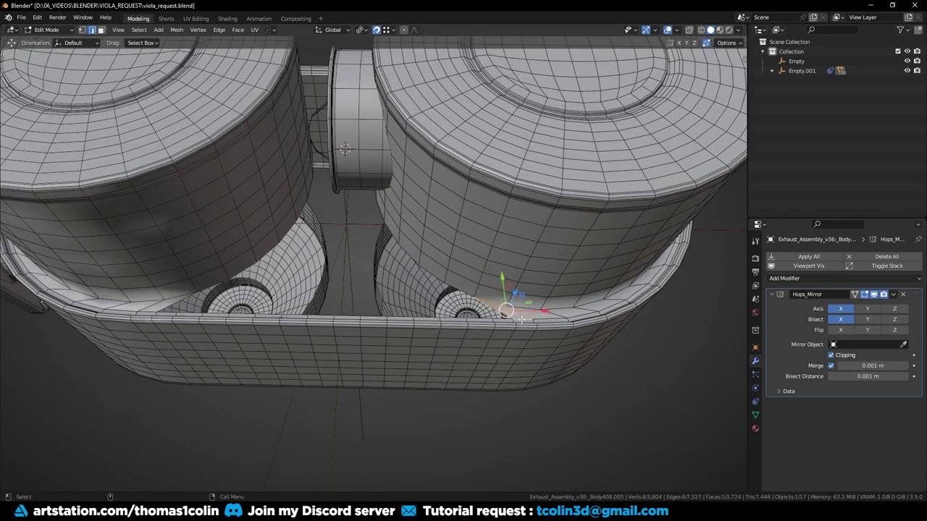
pyautogui.press('f')
pyautogui.moveTo(496, 320); pyautogui.dragTo(289, 297, button='middle')
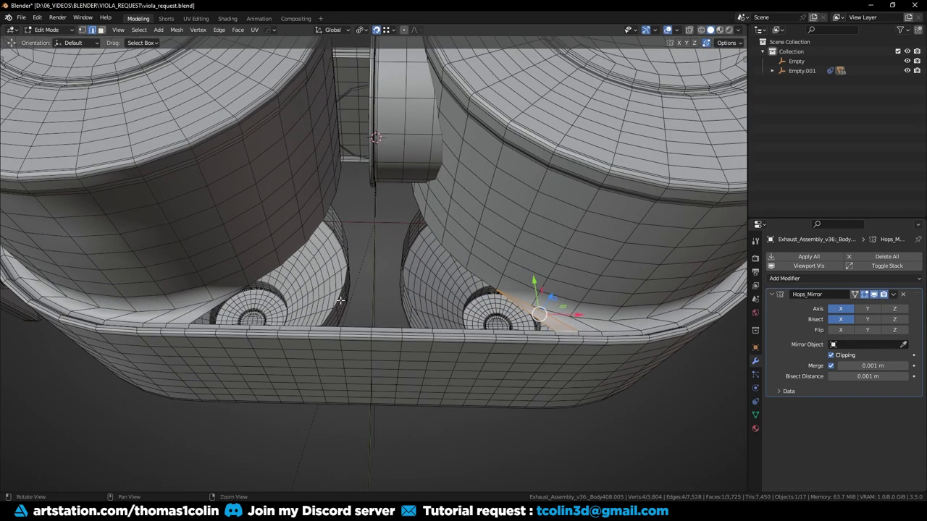
# Apply the Mirror modifier and create a face connecting both cylinder bases on the side opposite the disc
pyautogui.press('Tab')
pyautogui.hotkey('ctrl', 'a')
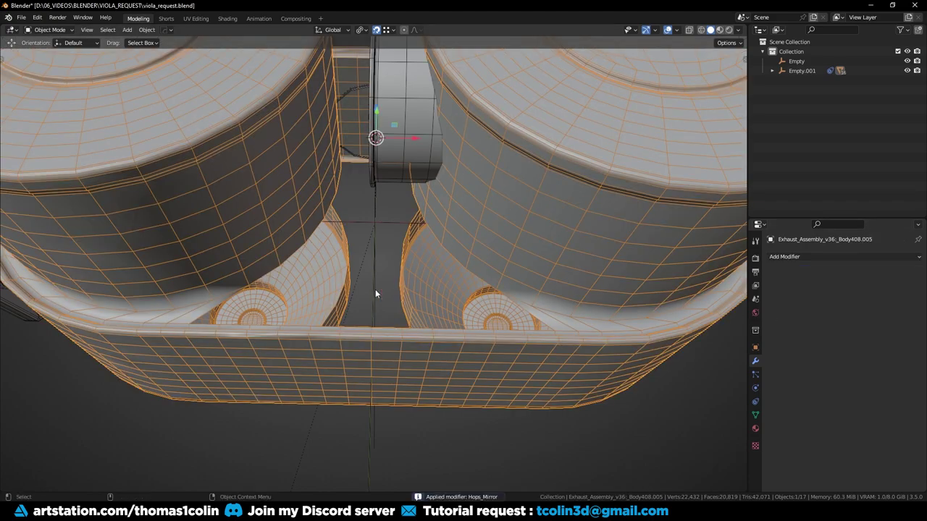
pyautogui.press('Tab')
pyautogui.click(267, 276)
pyautogui.keyDown('shift'); pyautogui.click(486, 282); pyautogui.keyUp('shift')
pyautogui.press('f')
# Create a face connecting the two cylinder bases on the disc side of the housing
pyautogui.moveTo(325, 281); pyautogui.dragTo(424, 266, button='middle')
pyautogui.scroll(2, 423, 266)
pyautogui.click(234, 307)
pyautogui.moveTo(235, 308); pyautogui.dragTo(239, 322, button='middle')
pyautogui.keyDown('shift'); pyautogui.click(516, 308); pyautogui.keyUp('shift')
pyautogui.press('f')
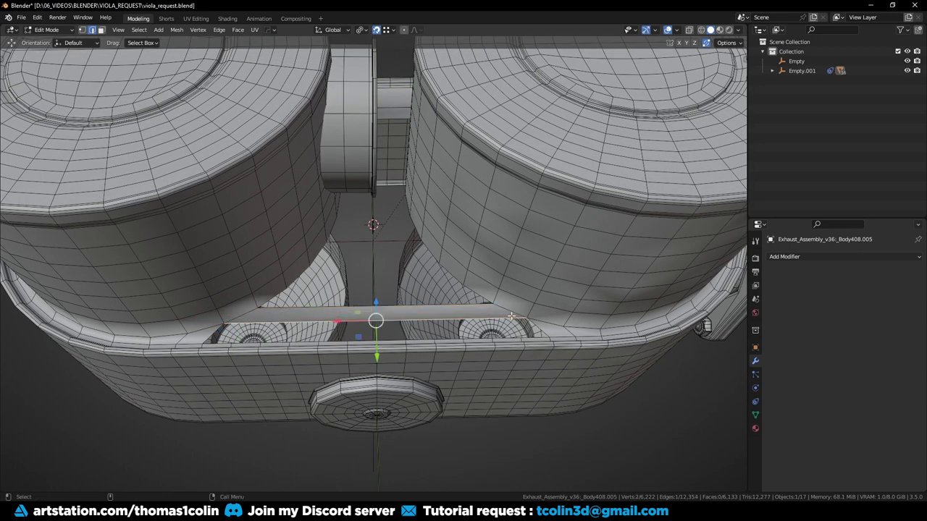
# Add evenly spaced loop cuts across the narrow connecting face on the disc side to match the rim's segments
pyautogui.click(360, 308)
pyautogui.hotkey('ctrl', 'r')
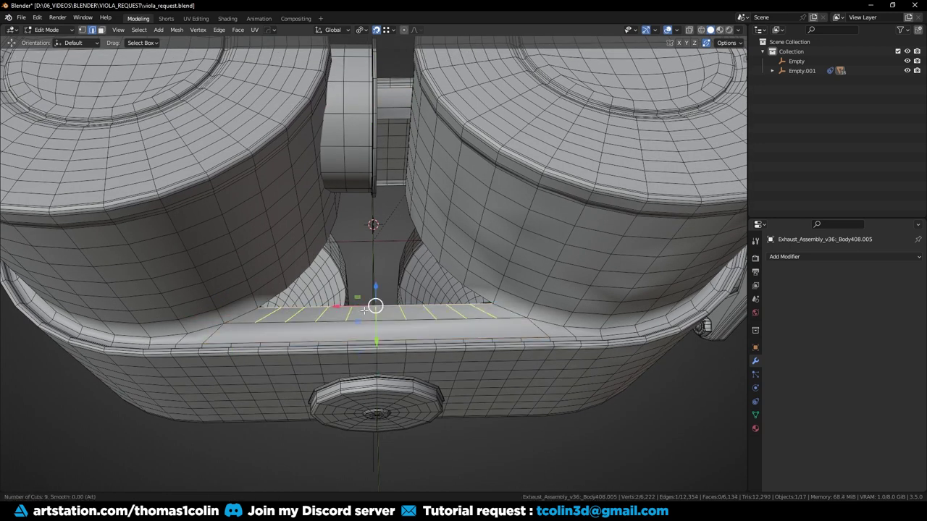
pyautogui.scroll(1, 364, 310)
pyautogui.click(365, 311)
# Delete the wide face next to the disc-side rim and fill its opening with a grid of quads
pyautogui.press('3')
pyautogui.click(338, 330)
pyautogui.press('x')
pyautogui.click(337, 331)
pyautogui.press('2')
pyautogui.keyDown('alt'); pyautogui.click(319, 319); pyautogui.keyUp('alt')
pyautogui.click(338, 260)
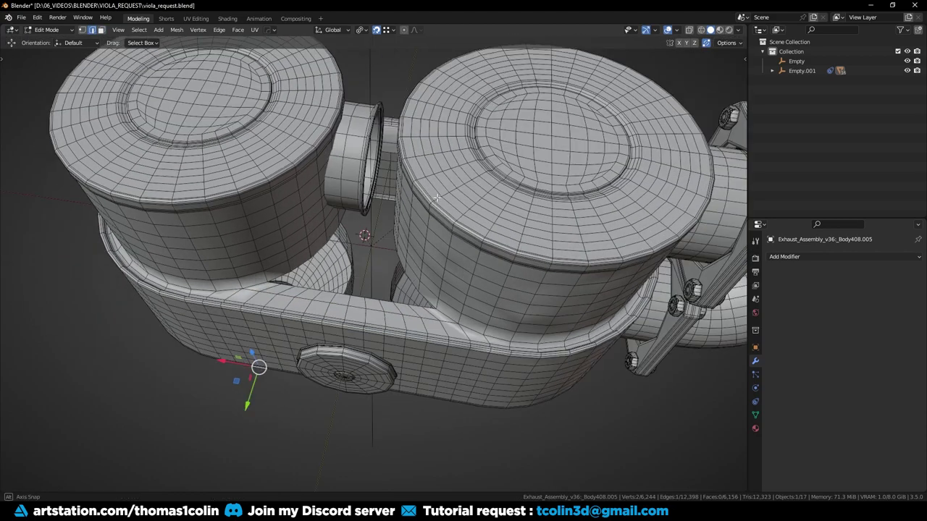
# Add evenly spaced, centred loop cuts across the narrow connecting face on the side opposite the disc
pyautogui.moveTo(409, 202); pyautogui.dragTo(239, 184, button='middle')
pyautogui.scroll(2, 362, 283)
pyautogui.click(362, 288)
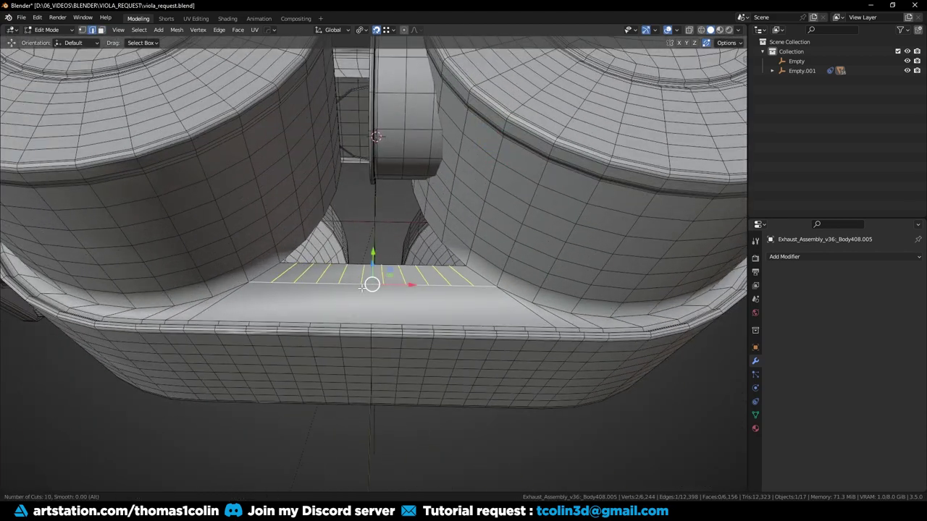
pyautogui.click(362, 288)
pyautogui.rightClick(361, 289)
# Delete the wide face along the rim opposite the disc and Grid Fill its opening with span 1 and offset 0
pyautogui.press('3')
pyautogui.click(352, 302)
pyautogui.press('x')
pyautogui.press('2')
pyautogui.keyDown('alt'); pyautogui.click(344, 285); pyautogui.keyUp('alt')
pyautogui.hotkey('ctrl', 'f')
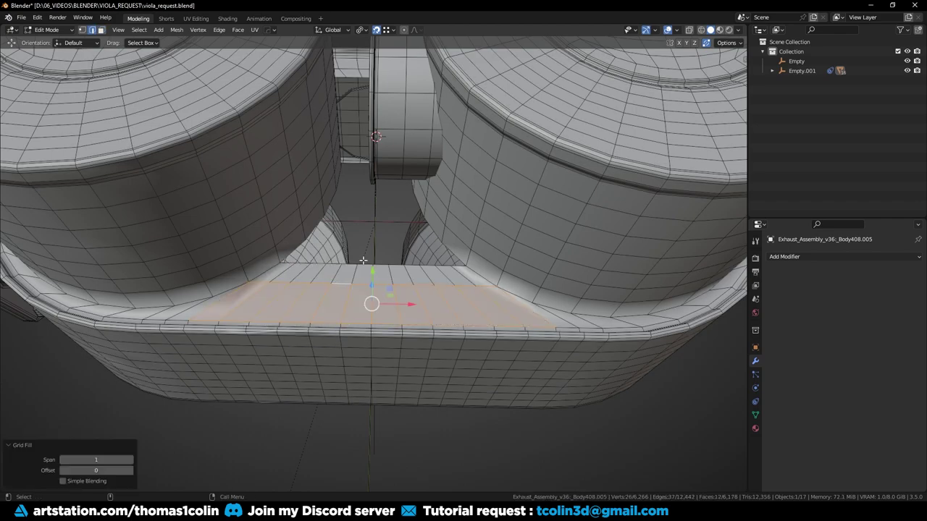
# Grid Fill the large central opening between the two cylinders
pyautogui.doubleClick(361, 265)
pyautogui.hotkey('ctrl', 'f')
# Snap neighbouring vertices together along X in one half of the grid between the cylinders, opposite the disc
pyautogui.moveTo(365, 311); pyautogui.dragTo(380, 281, button='middle')
pyautogui.scroll(3, 380, 280)
pyautogui.keyDown('shift'); pyautogui.moveTo(427, 255); pyautogui.dragTo(427, 289, button='middle'); pyautogui.keyUp('shift')
pyautogui.press('1')
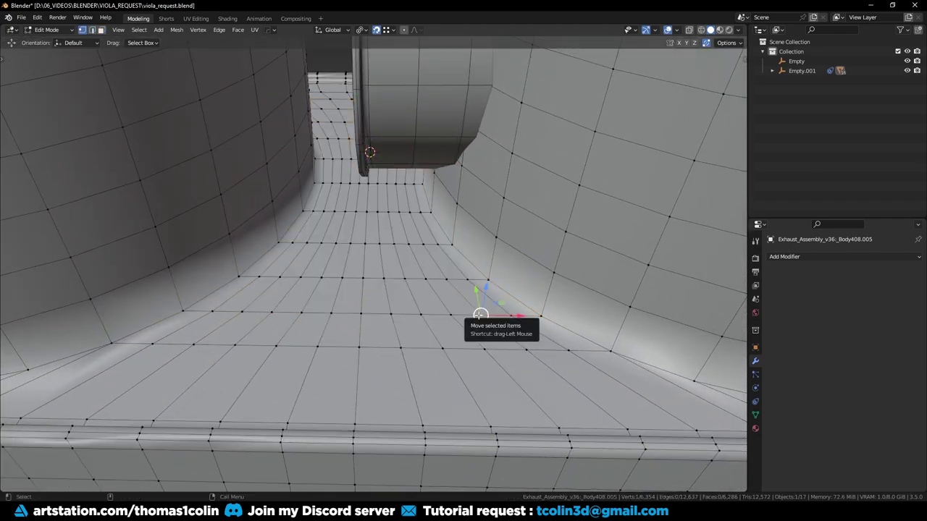
pyautogui.click(456, 316)
pyautogui.click(422, 313)
pyautogui.press('g')
pyautogui.click(451, 314)
# Snap the matching vertices together along X in the other half of the grid, keeping the pattern symmetrical
pyautogui.click(242, 311)
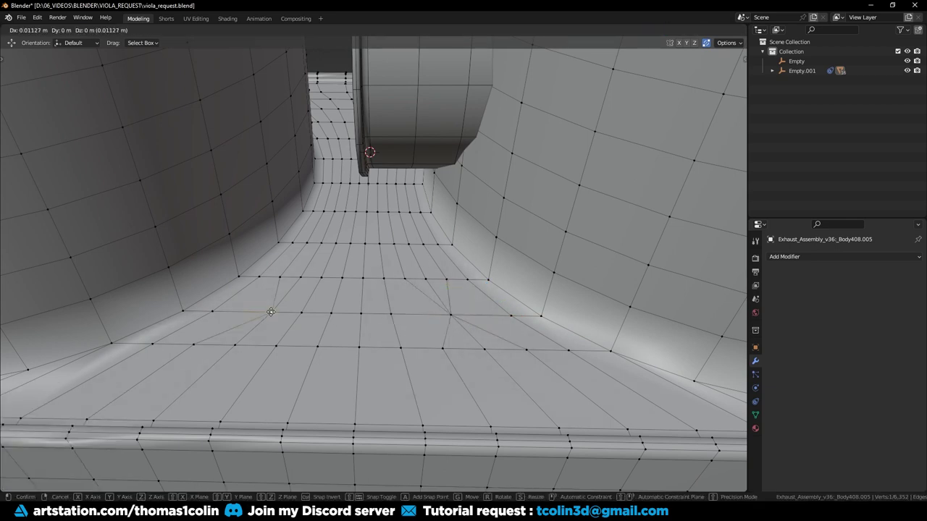
pyautogui.click(270, 313)
pyautogui.press('g')
pyautogui.click(274, 312)
# Dissolve the surplus diagonal edge running from each merged vertex towards the rim
pyautogui.press('2')
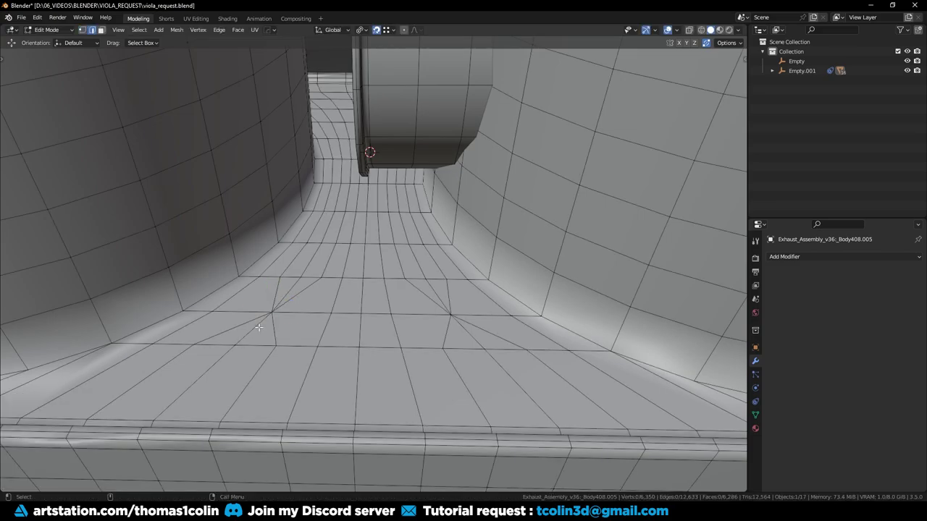
pyautogui.keyDown('shift'); pyautogui.click(469, 334); pyautogui.keyUp('shift')
pyautogui.hotkey('ctrl', 'x')
# Snap neighbouring vertices together along X in one half of the grid between the cylinders, on the disc side
pyautogui.keyDown('alt'); pyautogui.moveTo(469, 334); pyautogui.dragTo(268, 229, button='right'); pyautogui.keyUp('alt')
pyautogui.keyDown('alt'); pyautogui.moveTo(269, 229); pyautogui.dragTo(130, 261); pyautogui.keyUp('alt')
pyautogui.keyDown('alt'); pyautogui.moveTo(130, 260); pyautogui.dragTo(284, 272, button='right'); pyautogui.keyUp('alt')
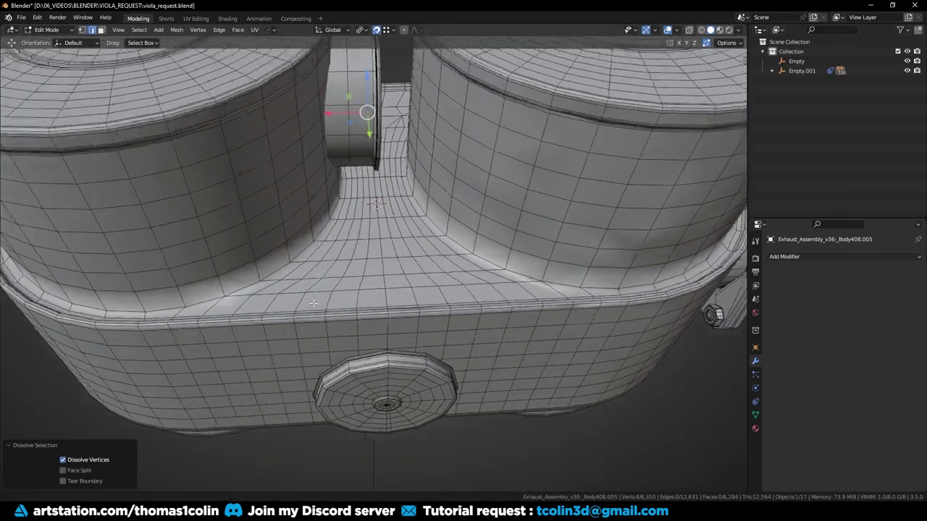
pyautogui.keyDown('alt'); pyautogui.moveTo(284, 272); pyautogui.dragTo(316, 311); pyautogui.keyUp('alt')
pyautogui.press('1')
pyautogui.click(314, 297)
pyautogui.press('g')
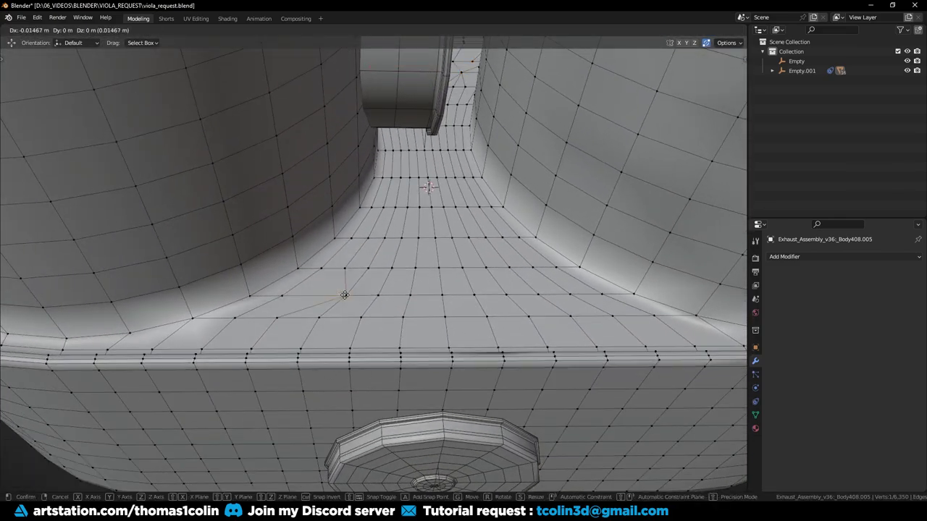
pyautogui.click(345, 294)
pyautogui.click(374, 293)
pyautogui.press('g')
pyautogui.click(345, 294)
# Snap the matching vertices together along X in the other half of the disc-side grid, keeping it symmetrical
pyautogui.click(570, 293)
pyautogui.press('g')
pyautogui.click(539, 293)
pyautogui.click(507, 294)
pyautogui.press('g')
pyautogui.click(539, 293)
# Dissolve the surplus edges between the merged vertices and the rim, and the surplus edge loops running through the channel between the cylinders
pyautogui.press('2')
pyautogui.keyDown('shift'); pyautogui.click(337, 305); pyautogui.keyUp('shift')
pyautogui.hotkey('ctrl', 'x')
pyautogui.keyDown('alt'); pyautogui.click(373, 279); pyautogui.keyUp('alt')
pyautogui.keyDown('alt'); pyautogui.keyDown('shift'); pyautogui.click(349, 281); pyautogui.keyUp('shift'); pyautogui.keyUp('alt')
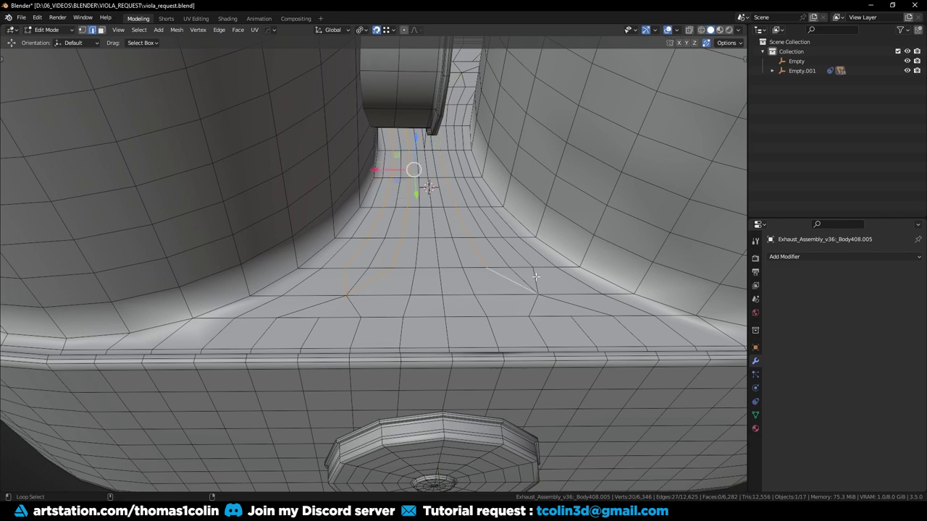
pyautogui.keyDown('alt'); pyautogui.keyDown('shift'); pyautogui.click(536, 278); pyautogui.keyUp('shift'); pyautogui.keyUp('alt')
pyautogui.hotkey('ctrl', 'x')
# Move the pair of vertices beside the merged points on the disc side slightly toward the rim along Y
pyautogui.press('1')
pyautogui.click(319, 318)
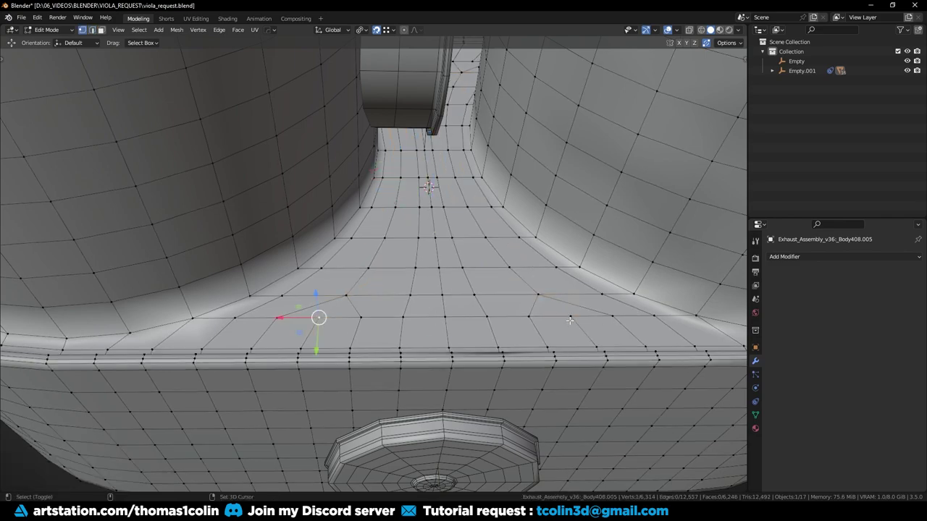
pyautogui.press('KP_7')
pyautogui.scroll(4, 346, 159)
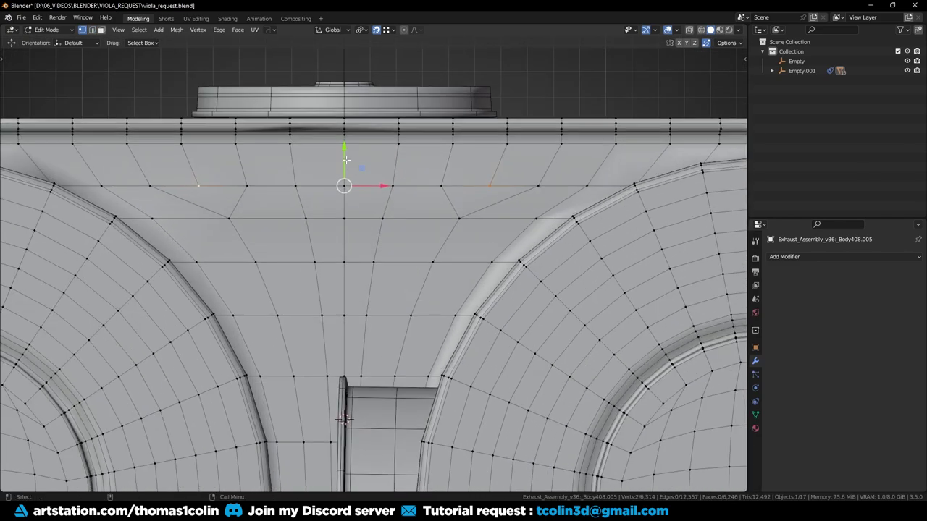
pyautogui.moveTo(355, 139); pyautogui.dragTo(355, 143)
# Move the corresponding pair of vertices on the side opposite the disc slightly toward the rim along Y
pyautogui.scroll(-2, 331, 227)
pyautogui.keyDown('shift'); pyautogui.moveTo(376, 435); pyautogui.dragTo(424, 171, button='middle'); pyautogui.keyUp('shift')
pyautogui.scroll(1, 373, 294)
pyautogui.click(298, 285)
pyautogui.moveTo(395, 250); pyautogui.dragTo(398, 262)
# Apply Set Flow with tension 180 and 27 iterations to the lengthwise edge loops on both sides of the channel's centre line
pyautogui.press('2')
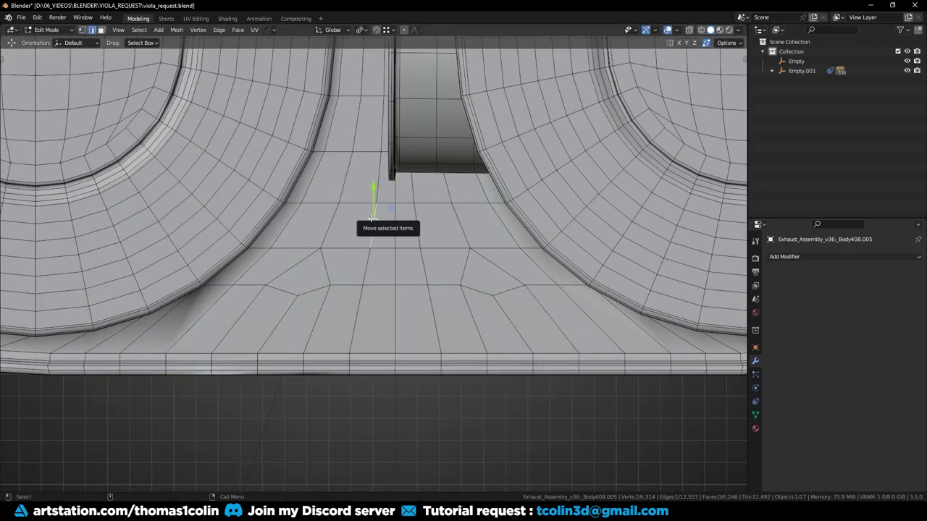
pyautogui.moveTo(408, 326); pyautogui.dragTo(402, 294, button='middle')
pyautogui.press('KP_Decimal')
pyautogui.scroll(-4, 391, 264)
pyautogui.moveTo(373, 261); pyautogui.dragTo(371, 272, button='middle')
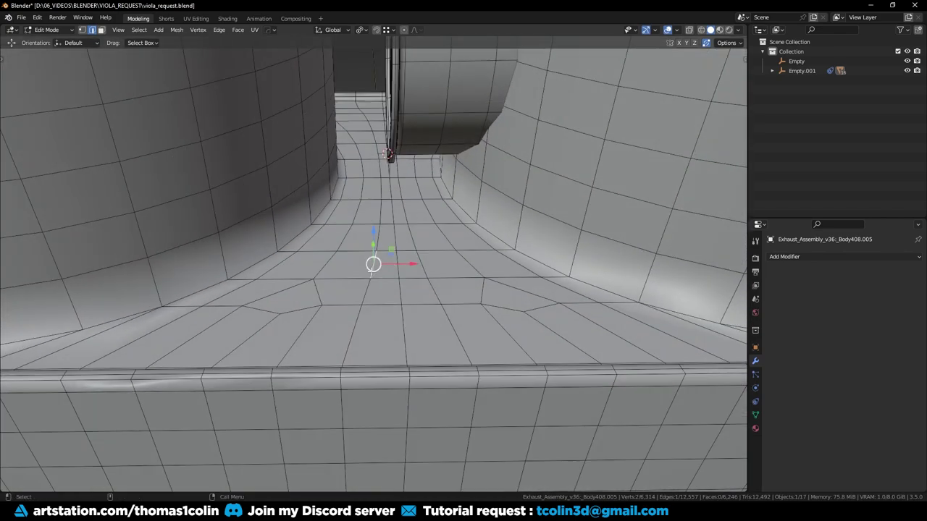
pyautogui.scroll(-3, 351, 251)
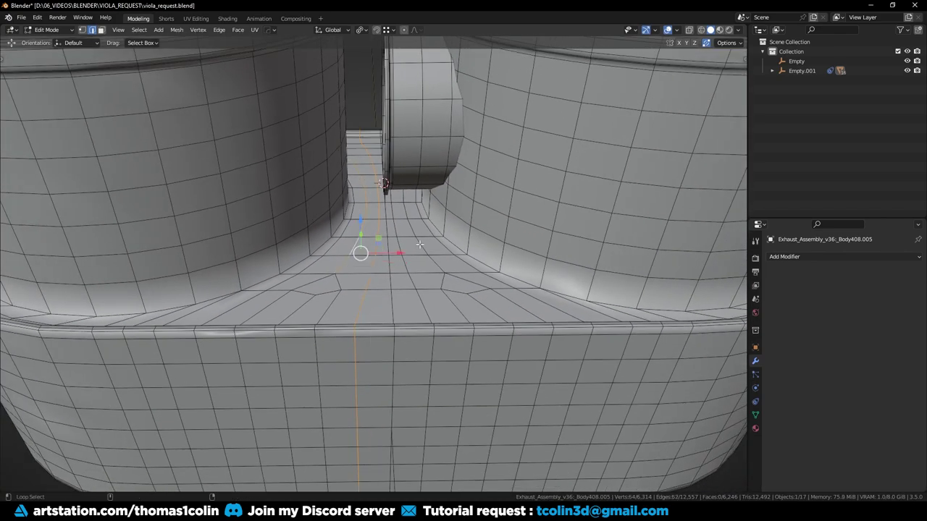
pyautogui.scroll(2, 413, 284)
pyautogui.rightClick(428, 283)
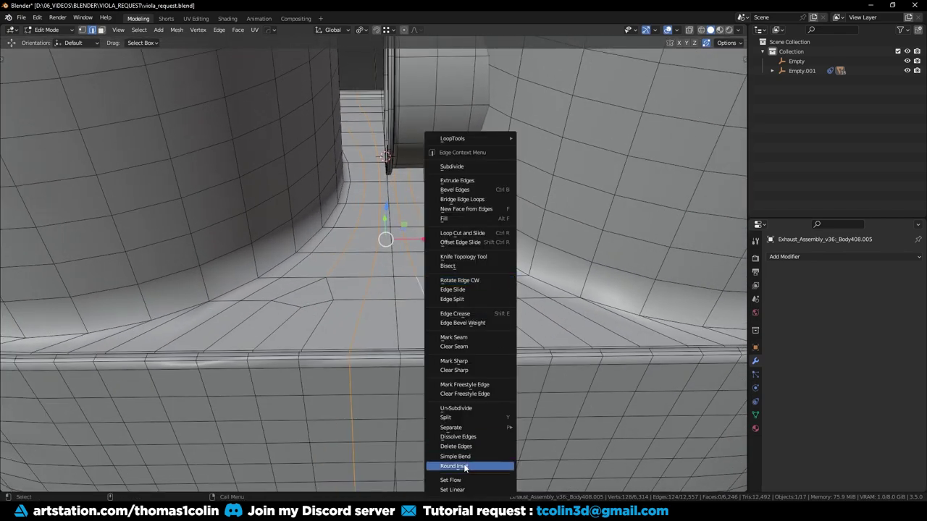
pyautogui.click(471, 482)
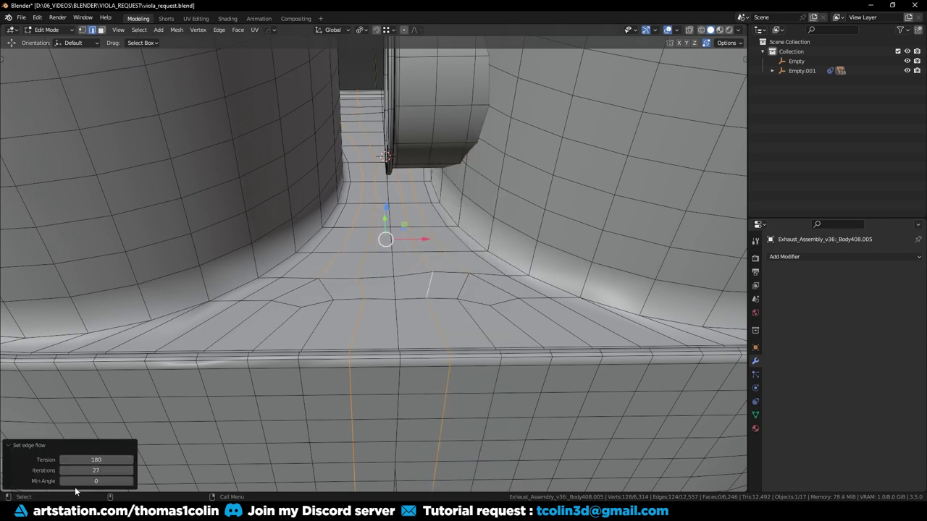
# Shift the two vertex rows around the merged points toward the rim along Y, moving the inner row about 0.0015 m
pyautogui.keyDown('alt'); pyautogui.moveTo(391, 283); pyautogui.dragTo(393, 383, button='right'); pyautogui.keyUp('alt')
pyautogui.hotkey('alt', 'a')
pyautogui.keyDown('alt'); pyautogui.moveTo(387, 139); pyautogui.dragTo(384, 187); pyautogui.keyUp('alt')
pyautogui.keyDown('alt'); pyautogui.moveTo(384, 186); pyautogui.dragTo(395, 306, button='middle'); pyautogui.keyUp('alt')
pyautogui.keyDown('alt'); pyautogui.moveTo(217, 308); pyautogui.dragTo(288, 323); pyautogui.keyUp('alt')
pyautogui.moveTo(287, 323); pyautogui.dragTo(360, 324, button='middle')
pyautogui.keyDown('alt'); pyautogui.moveTo(360, 323); pyautogui.dragTo(354, 311); pyautogui.keyUp('alt')
pyautogui.press('1')
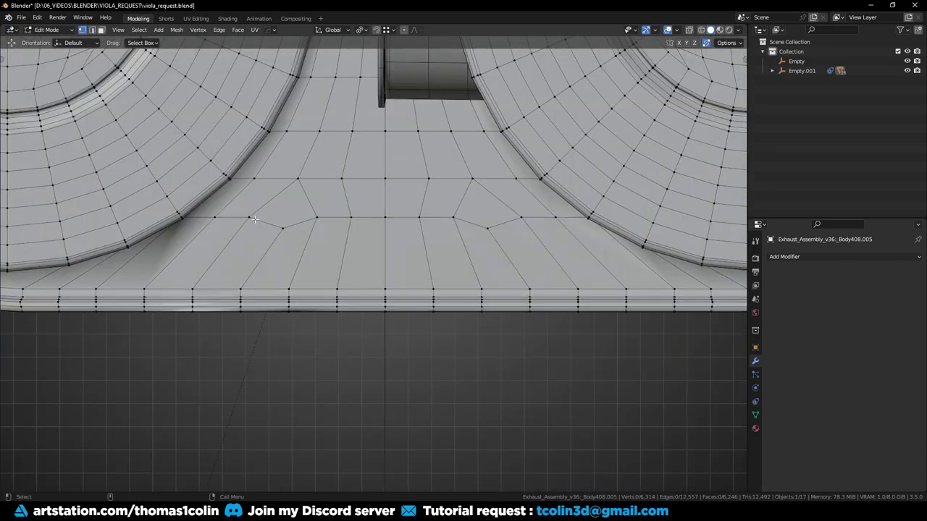
pyautogui.moveTo(388, 189); pyautogui.dragTo(389, 206)
pyautogui.moveTo(498, 194); pyautogui.dragTo(498, 194)
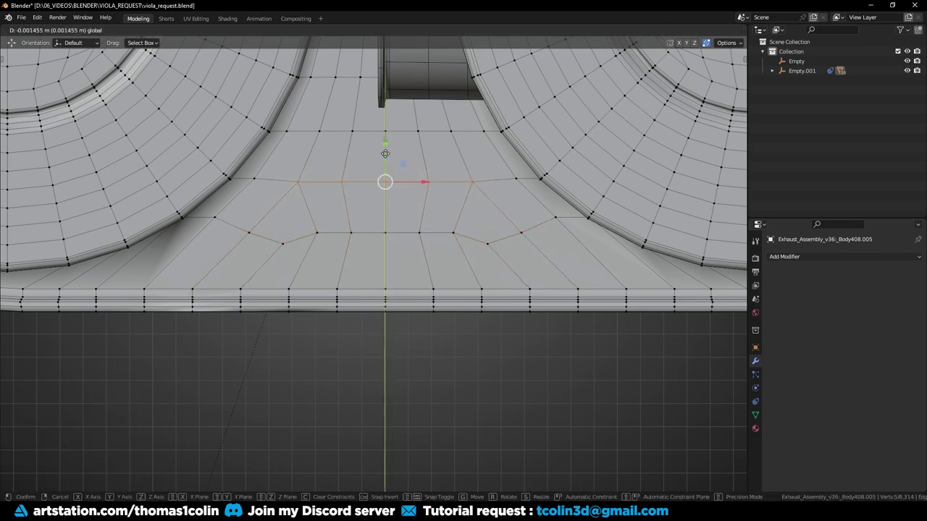
pyautogui.moveTo(385, 154); pyautogui.dragTo(385, 155)
pyautogui.press('Tab')
pyautogui.moveTo(406, 388); pyautogui.dragTo(223, 278, button='middle')
pyautogui.click(223, 278)
# Bevel the edge loop around one cylinder's base by 0.00174 m with 2 segments and a shape of 1.000
pyautogui.scroll(-3, 325, 293)
pyautogui.moveTo(428, 305); pyautogui.dragTo(358, 326, button='middle')
pyautogui.moveTo(323, 364); pyautogui.dragTo(398, 287, button='middle')
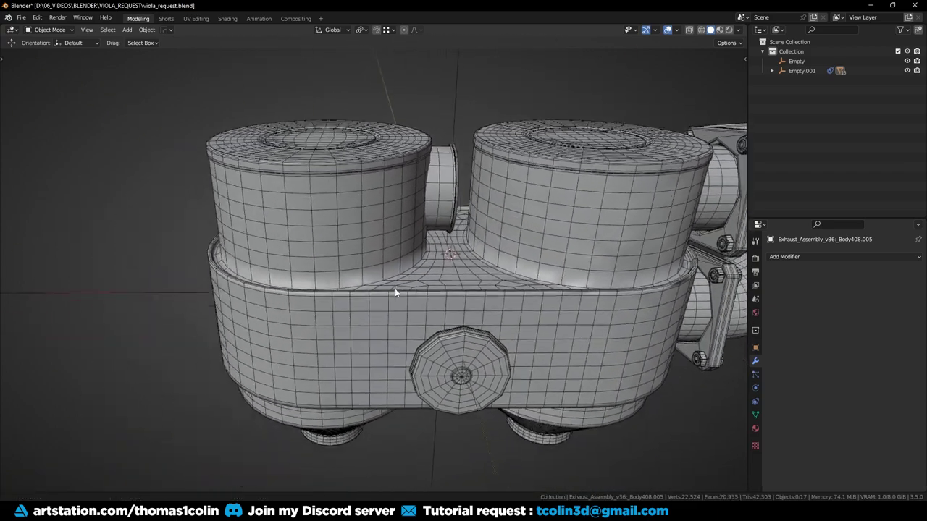
pyautogui.scroll(5, 390, 305)
pyautogui.press('Tab')
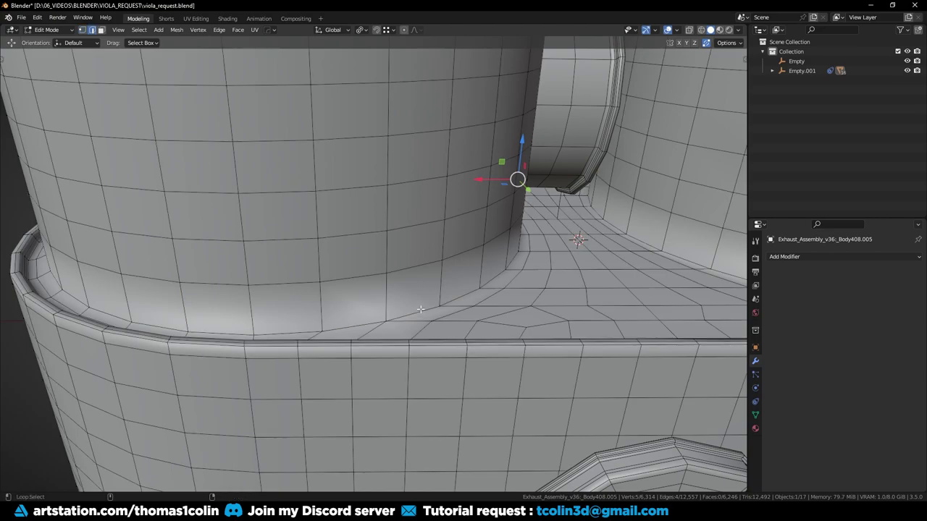
pyautogui.scroll(-4, 355, 307)
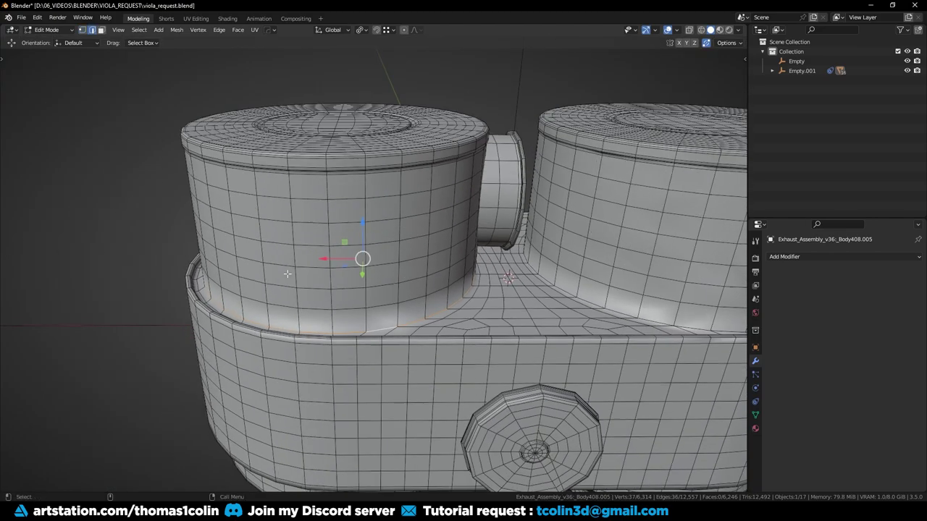
pyautogui.moveTo(277, 273); pyautogui.dragTo(493, 281, button='middle')
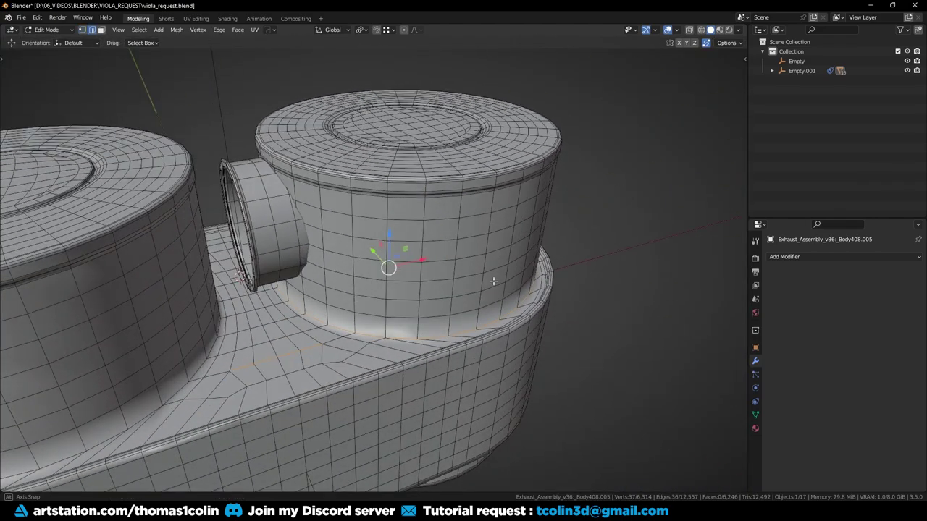
pyautogui.keyDown('alt'); pyautogui.keyDown('shift'); pyautogui.click(307, 343); pyautogui.keyUp('shift'); pyautogui.keyUp('alt')
pyautogui.moveTo(307, 343); pyautogui.dragTo(383, 327, button='middle')
pyautogui.scroll(4, 383, 327)
pyautogui.hotkey('ctrl', 'b')
pyautogui.click(502, 335)
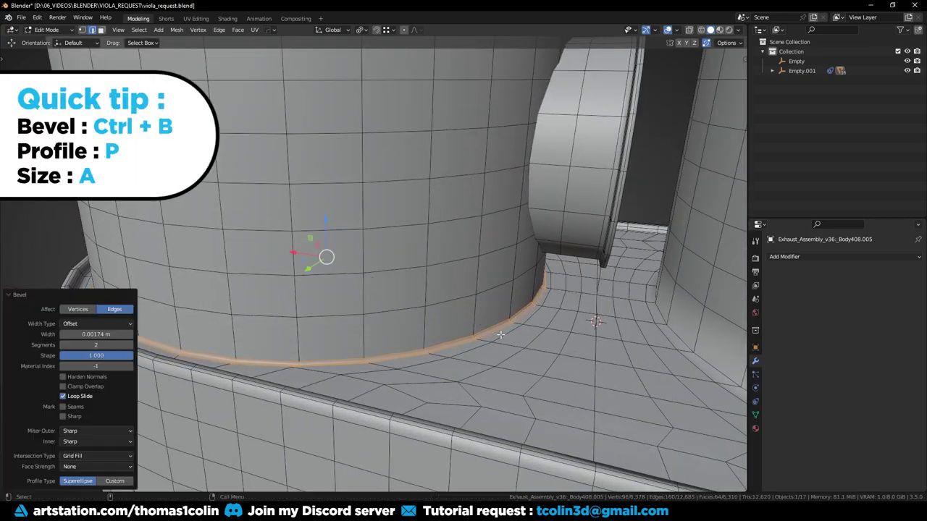
# Inspect the exhaust body with level-2 subdivision from above and below, and save the file
pyautogui.scroll(-3, 461, 297)
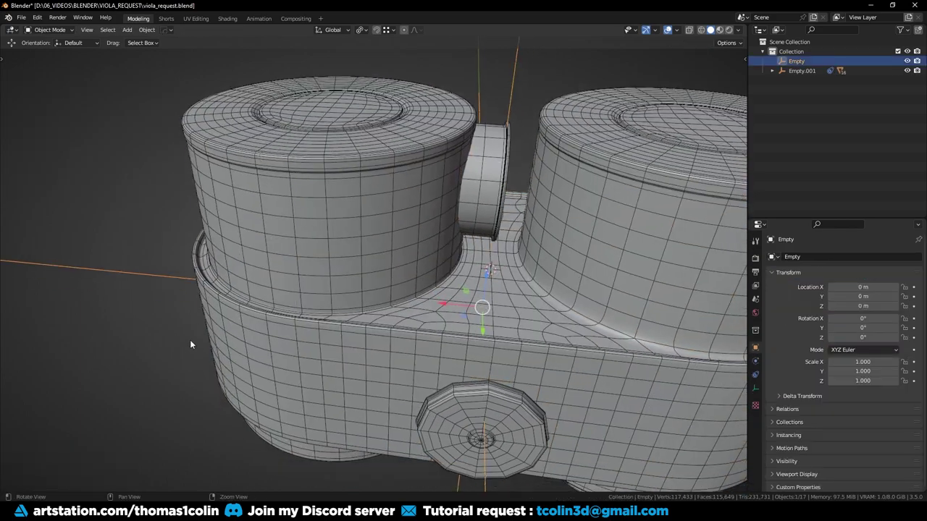
pyautogui.moveTo(190, 345); pyautogui.dragTo(222, 306, button='middle')
pyautogui.click(106, 213)
pyautogui.hotkey('ctrl', 's')
pyautogui.moveTo(106, 213); pyautogui.dragTo(320, 290, button='middle')
pyautogui.click(319, 289)
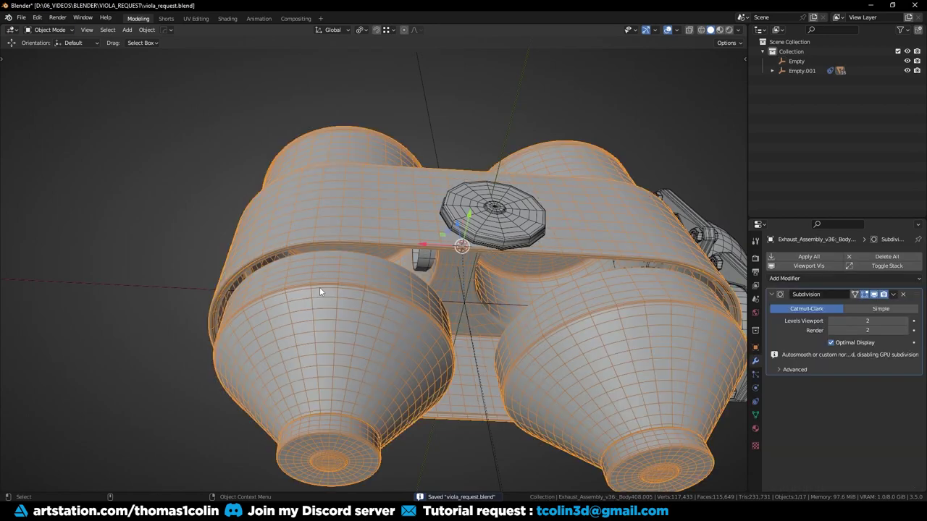
# Bridge the cone collar to the housing rim with a face on the underside and fill the remaining gap around the collar
pyautogui.scroll(2, 323, 287)
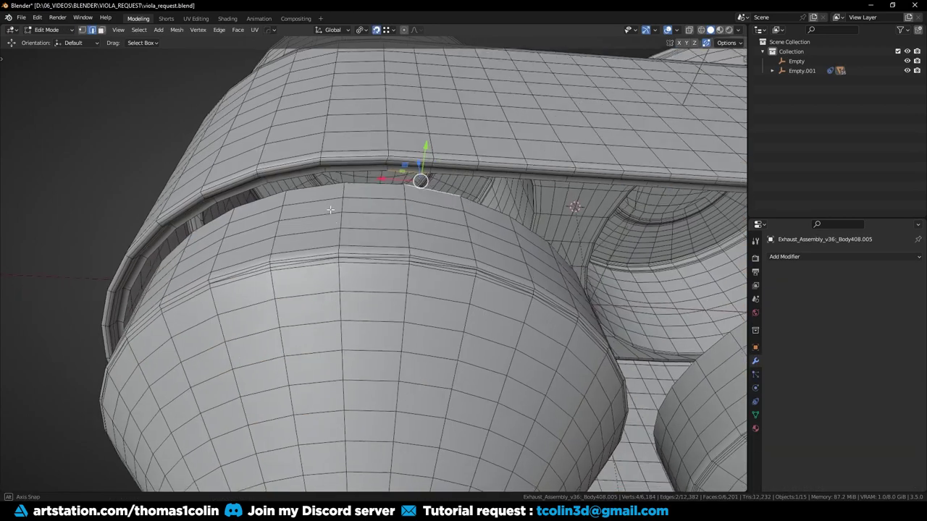
pyautogui.moveTo(329, 209); pyautogui.dragTo(334, 211, button='middle')
pyautogui.scroll(1, 333, 211)
pyautogui.press('f')
pyautogui.moveTo(332, 167); pyautogui.dragTo(354, 196, button='middle')
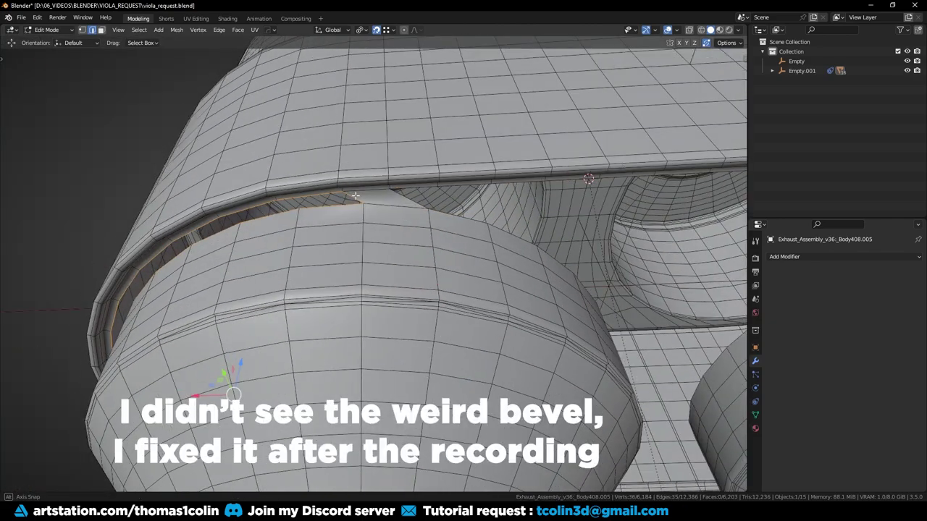
pyautogui.rightClick(437, 204)
pyautogui.click(414, 201)
# Mirror the exhaust body across X with bisect enabled and apply the mirror modifier
pyautogui.keyDown('alt'); pyautogui.moveTo(278, 236); pyautogui.dragTo(427, 329); pyautogui.keyUp('alt')
pyautogui.keyDown('alt'); pyautogui.moveTo(311, 207); pyautogui.dragTo(286, 189); pyautogui.keyUp('alt')
pyautogui.scroll(-2, 286, 190)
pyautogui.keyDown('alt'); pyautogui.moveTo(286, 189); pyautogui.dragTo(424, 221, button='middle'); pyautogui.keyUp('alt')
pyautogui.keyDown('alt'); pyautogui.moveTo(424, 221); pyautogui.dragTo(391, 226); pyautogui.keyUp('alt')
pyautogui.press('Tab')
pyautogui.scroll(-3, 388, 268)
pyautogui.hotkey('alt', 'x')
pyautogui.click(416, 276)
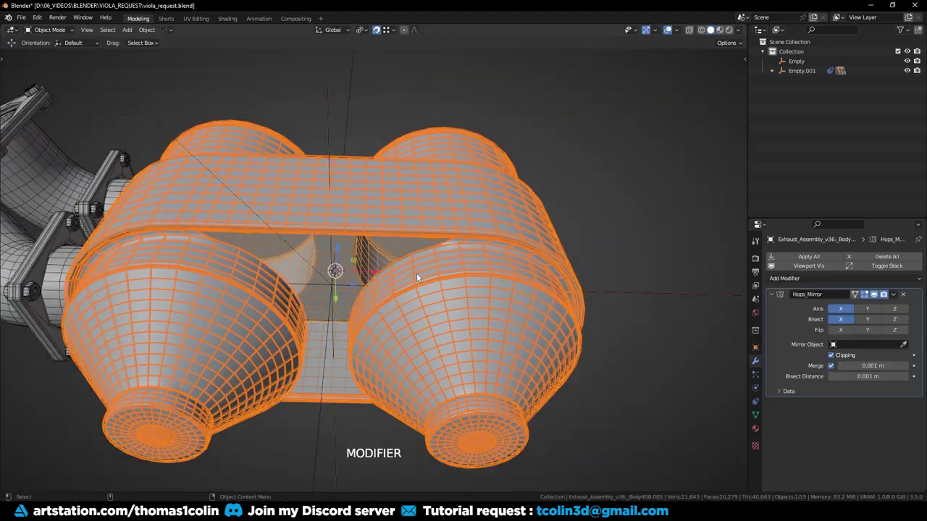
pyautogui.scroll(2, 416, 273)
pyautogui.hotkey('ctrl', 'a')
# Add the missing faces between the housing rim and the inner ends of the collars on both halves of the underside
pyautogui.scroll(4, 473, 307)
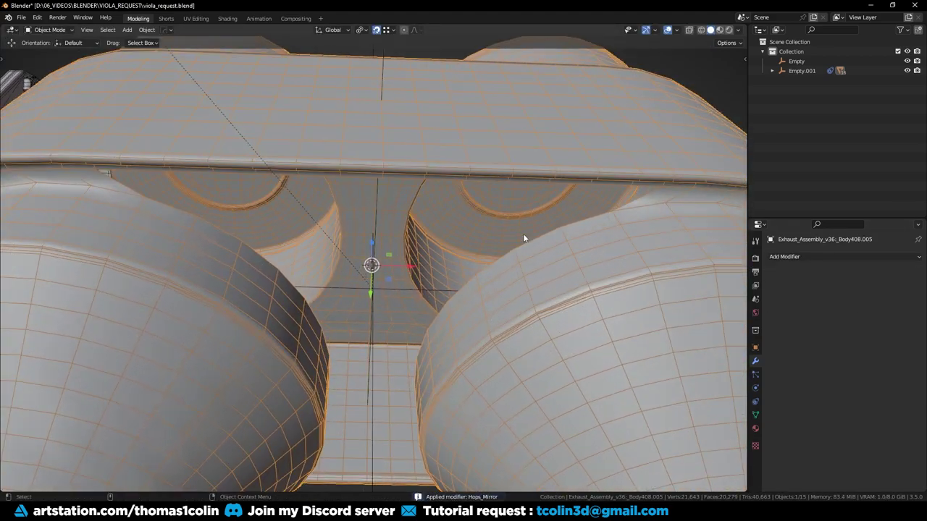
pyautogui.keyDown('alt'); pyautogui.moveTo(524, 235); pyautogui.dragTo(507, 234); pyautogui.keyUp('alt')
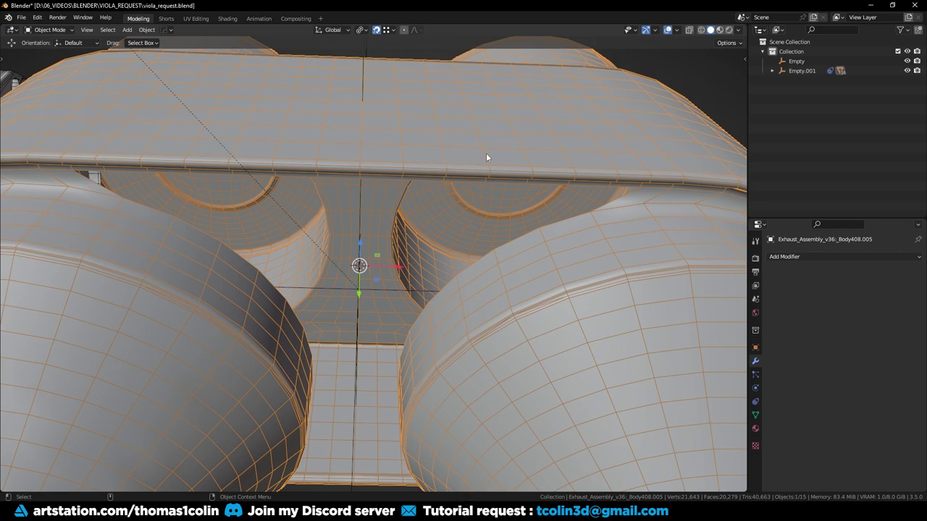
pyautogui.press('Tab')
pyautogui.press('f')
pyautogui.moveTo(574, 218); pyautogui.dragTo(253, 186, button='middle')
pyautogui.moveTo(294, 218); pyautogui.dragTo(125, 178, button='middle')
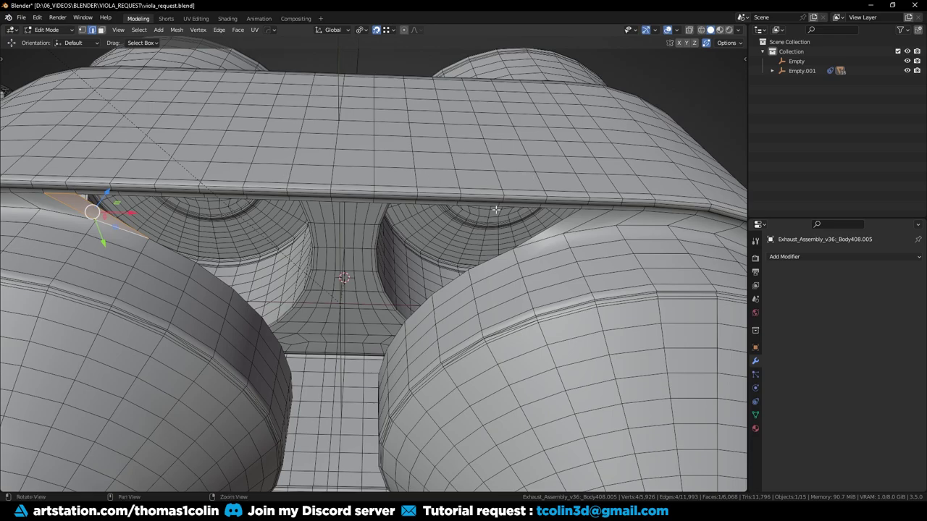
pyautogui.moveTo(484, 204); pyautogui.dragTo(254, 287, button='middle')
pyautogui.scroll(3, 281, 262)
pyautogui.moveTo(206, 224); pyautogui.dragTo(541, 282, button='middle')
pyautogui.moveTo(573, 251); pyautogui.dragTo(256, 247, button='middle')
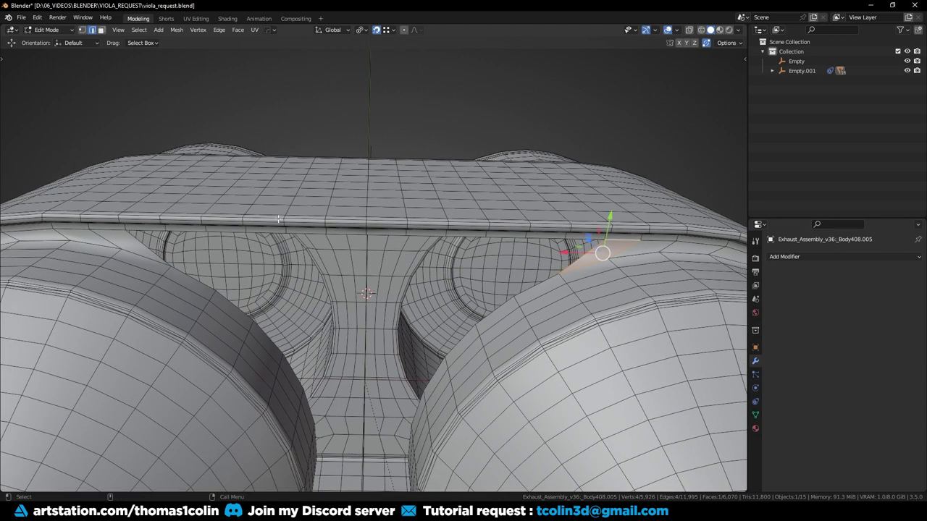
# Bridge the two collars with a loop-cut face and Grid Fill the strip between it and the housing rim
pyautogui.keyDown('shift'); pyautogui.click(205, 287); pyautogui.keyUp('shift')
pyautogui.press('f')
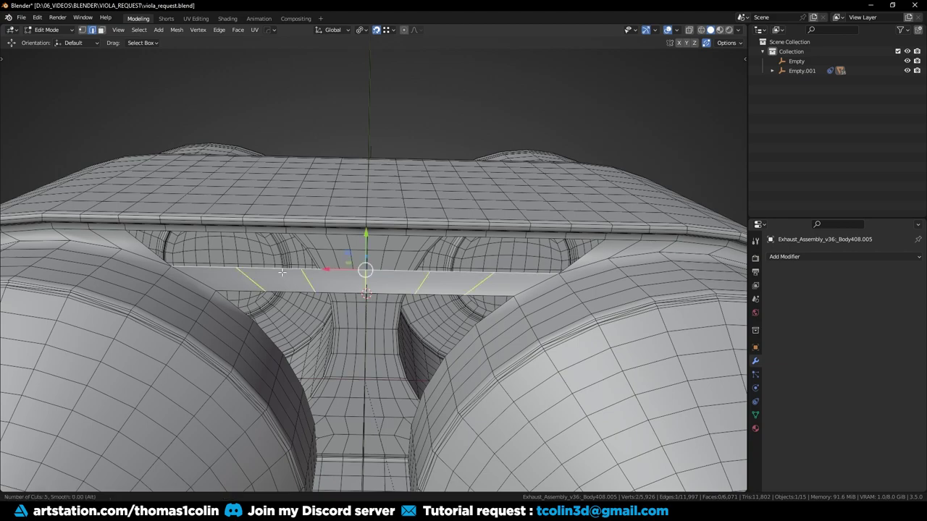
pyautogui.click(282, 272)
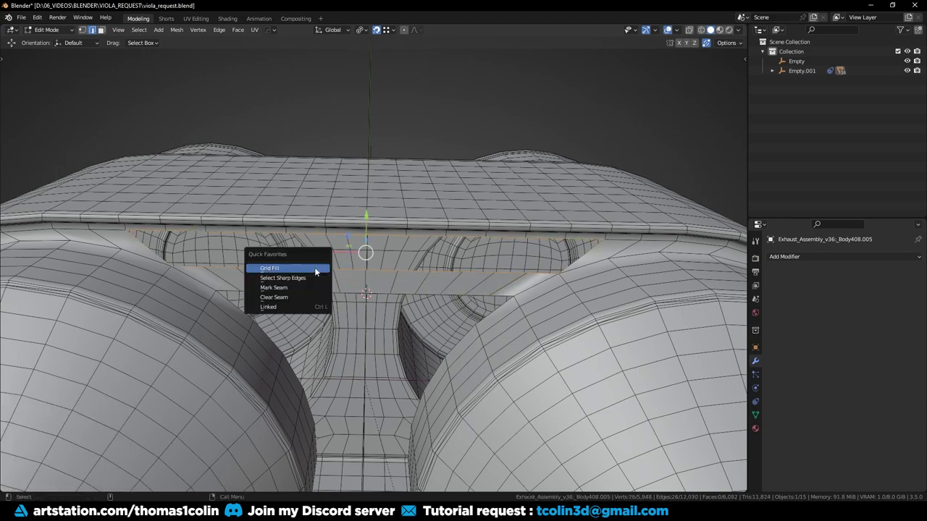
pyautogui.click(316, 272)
# Bridge the collars on the opposite side with a face divided by 11 loop cuts, and Grid Fill the gap to the rim
pyautogui.moveTo(316, 272); pyautogui.dragTo(511, 323, button='middle')
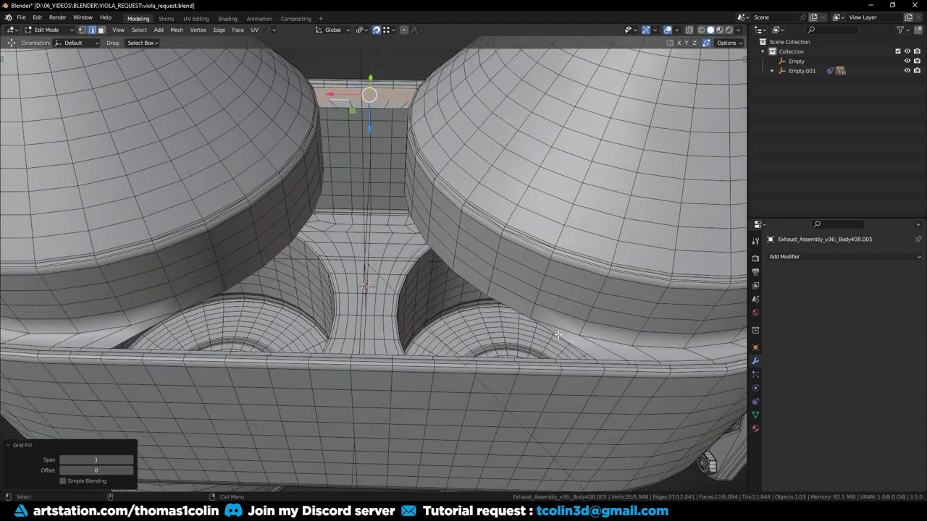
pyautogui.click(521, 315)
pyautogui.keyDown('shift'); pyautogui.click(205, 298); pyautogui.keyUp('shift')
pyautogui.press('f')
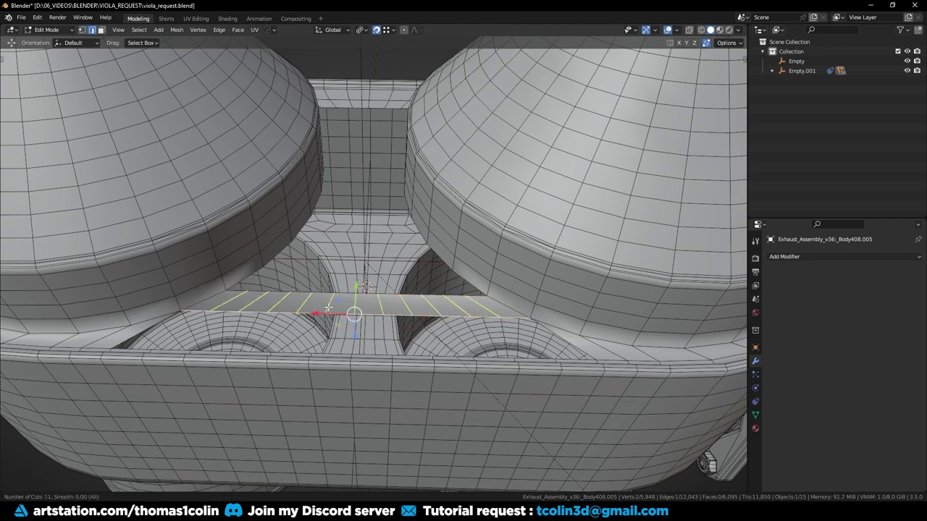
pyautogui.click(328, 309)
pyautogui.press('q')
pyautogui.click(335, 312)
# Grid Fill the large remaining opening between the two cones on the underside
pyautogui.keyDown('alt'); pyautogui.click(348, 291); pyautogui.keyUp('alt')
pyautogui.press('q')
pyautogui.click(348, 288)
# Snap two vertices onto the one between them in one half of the underside grid, near the first rim
pyautogui.scroll(4, 348, 289)
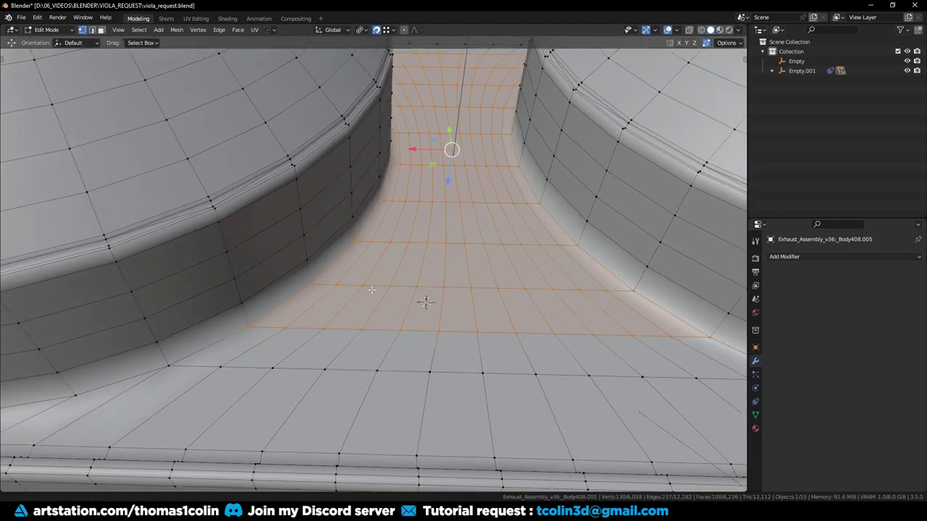
pyautogui.click(303, 331)
pyautogui.press('g')
pyautogui.click(341, 331)
pyautogui.click(378, 332)
pyautogui.press('g')
pyautogui.click(341, 331)
# Snap the matching two vertices onto the one between them in the other half of that end of the grid
pyautogui.click(594, 337)
pyautogui.press('g')
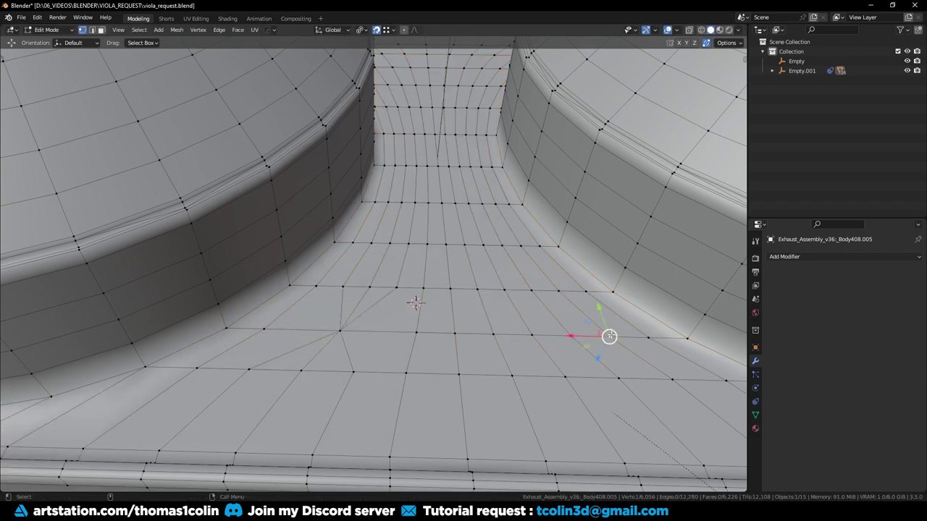
pyautogui.click(571, 337)
pyautogui.click(532, 335)
pyautogui.press('g')
pyautogui.click(570, 336)
# Dissolve the surplus edge between each merged vertex and the rim, and shift the neighbouring pair of vertices slightly toward the rim
pyautogui.press('2')
pyautogui.click(588, 356)
pyautogui.keyDown('shift'); pyautogui.click(323, 349); pyautogui.keyUp('shift')
pyautogui.hotkey('ctrl', 'x')
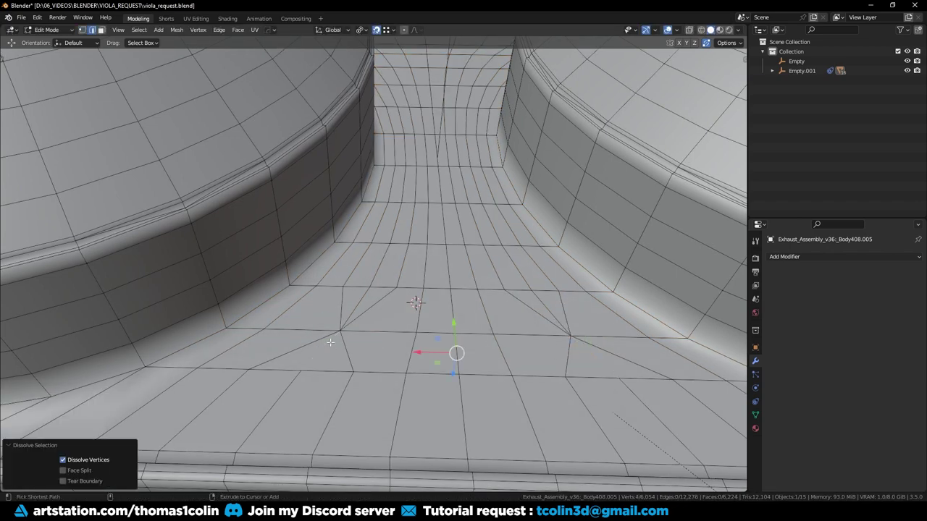
pyautogui.press('1')
pyautogui.click(301, 371)
pyautogui.moveTo(455, 345); pyautogui.dragTo(455, 347)
# Snap the corresponding vertices together in both halves at the opposite end of the underside grid
pyautogui.moveTo(455, 347); pyautogui.dragTo(388, 340, button='middle')
pyautogui.click(302, 273)
pyautogui.press('g')
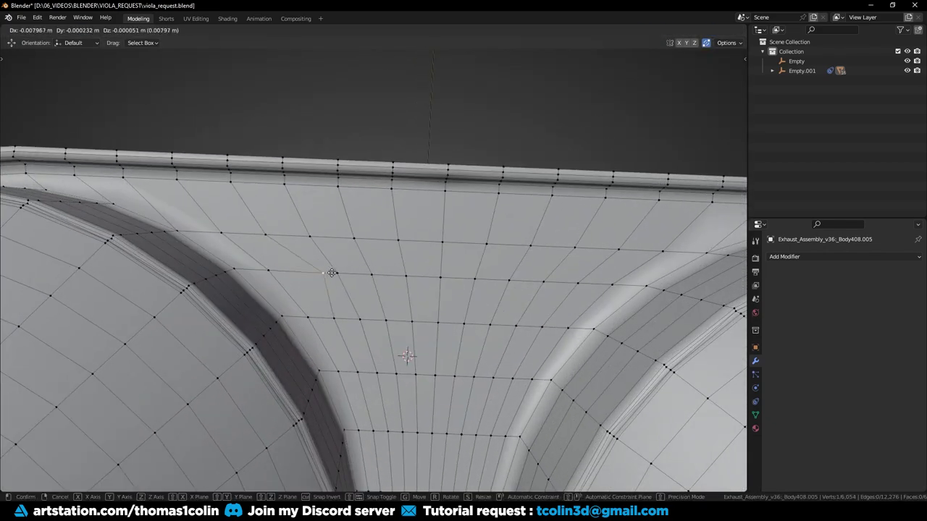
pyautogui.click(337, 273)
pyautogui.click(371, 275)
pyautogui.press('g')
pyautogui.click(338, 273)
pyautogui.click(577, 285)
pyautogui.press('g')
pyautogui.press('Return')
# Dissolve the surplus lengthwise edge runs in both halves of the underside grid between the two rims
pyautogui.press('2')
pyautogui.keyDown('alt'); pyautogui.keyDown('shift'); pyautogui.click(337, 300); pyautogui.keyUp('shift'); pyautogui.keyUp('alt')
pyautogui.press('KP_Decimal')
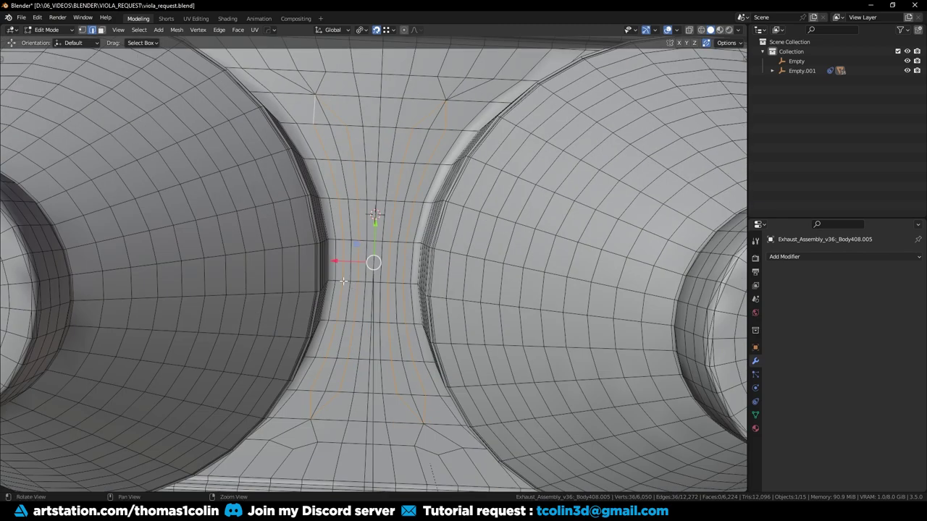
pyautogui.hotkey('ctrl', 'x')
# Dissolve the matching surplus edge in each half near the grid's end and move the neighbouring vertex pair about 0.006 m along Y
pyautogui.keyDown('shift'); pyautogui.moveTo(384, 196); pyautogui.dragTo(393, 348, button='middle'); pyautogui.keyUp('shift')
pyautogui.click(302, 232)
pyautogui.keyDown('shift'); pyautogui.click(485, 236); pyautogui.keyUp('shift')
pyautogui.hotkey('ctrl', 'x')
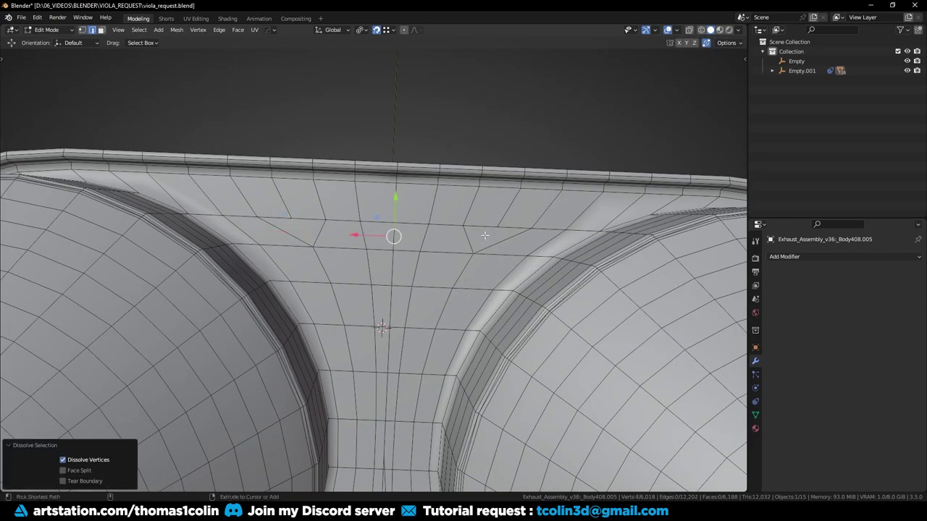
pyautogui.press('1')
pyautogui.moveTo(484, 236); pyautogui.dragTo(539, 256, button='middle')
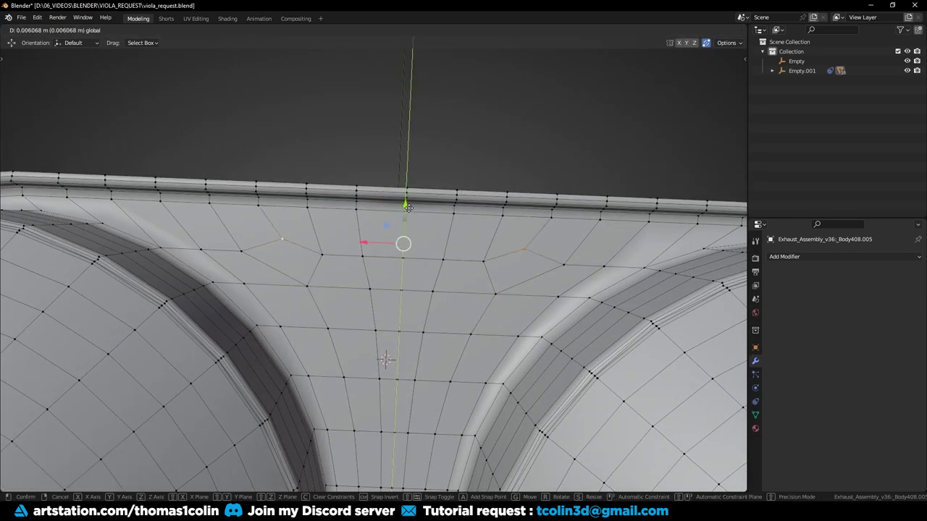
pyautogui.click(408, 208)
# Bevel the edge loop where the first cone's collar meets the oval housing, about 0.003 m wide with two segments
pyautogui.scroll(-5, 409, 207)
pyautogui.moveTo(408, 208); pyautogui.dragTo(396, 146, button='middle')
pyautogui.hotkey('alt', 'a')
pyautogui.press('2')
pyautogui.scroll(2, 362, 281)
pyautogui.moveTo(310, 293); pyautogui.dragTo(394, 286, button='middle')
pyautogui.scroll(3, 394, 286)
pyautogui.keyDown('alt'); pyautogui.click(485, 286); pyautogui.keyUp('alt')
pyautogui.hotkey('ctrl', 'b')
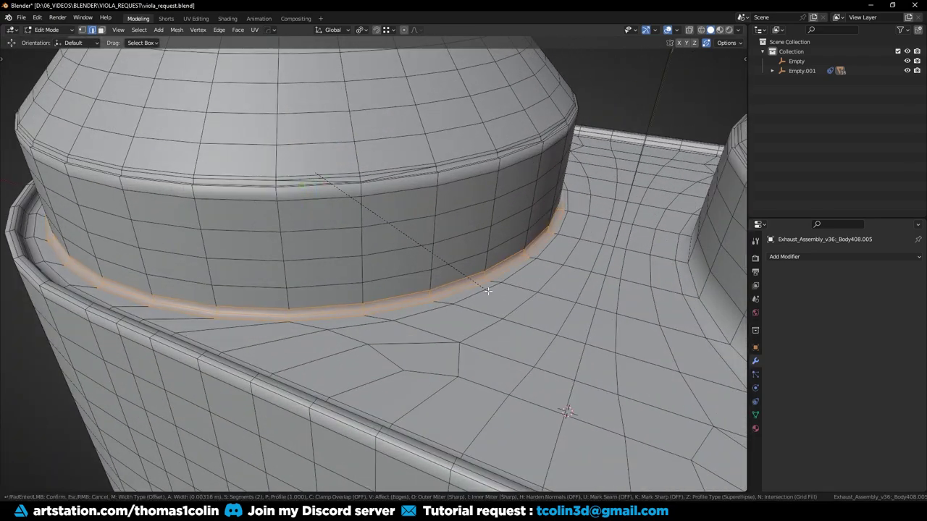
pyautogui.click(487, 291)
# Mirror the housing body across X, apply the mirror modifier and save the file
pyautogui.scroll(-4, 463, 225)
pyautogui.press('Tab')
pyautogui.click(143, 210)
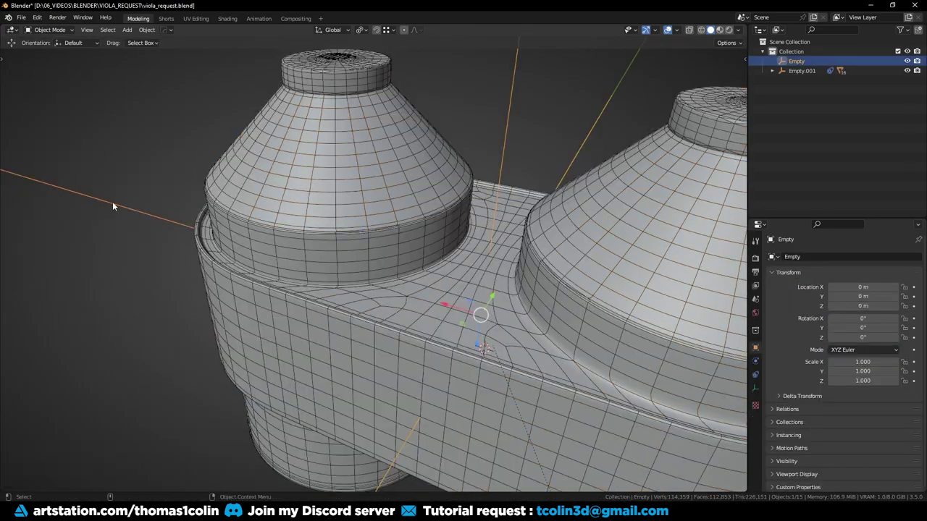
pyautogui.moveTo(142, 211); pyautogui.dragTo(407, 276, button='middle')
pyautogui.click(395, 221)
pyautogui.click(333, 230)
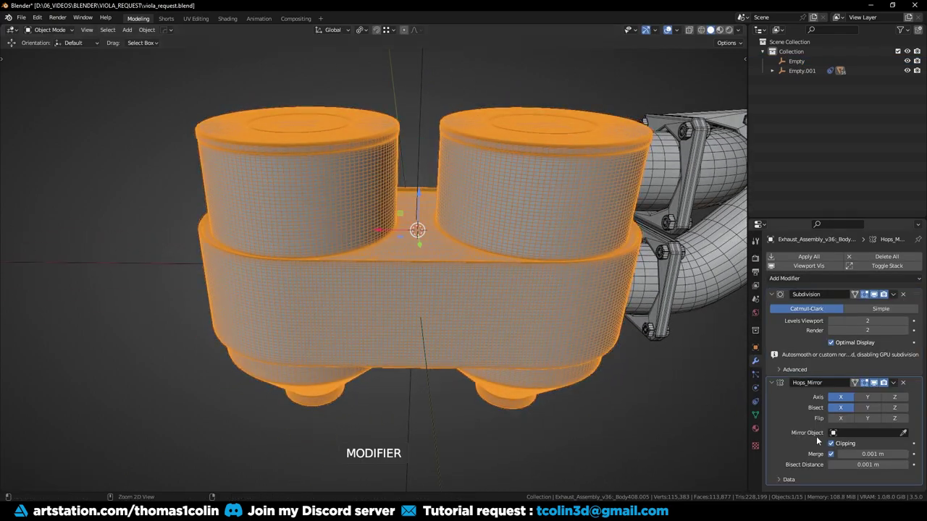
pyautogui.hotkey('ctrl', 'a')
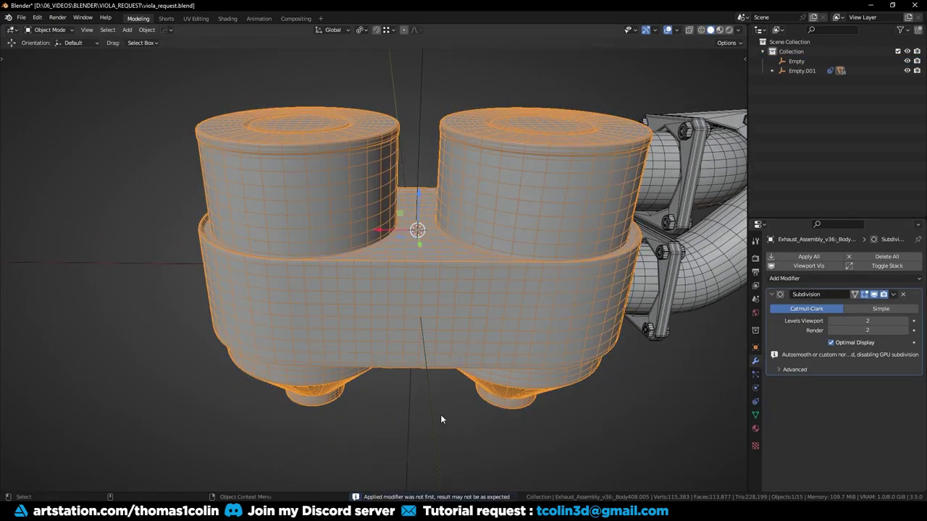
pyautogui.hotkey('ctrl', 's')
# Union the short pipe ring between the cylinders with the main body and apply the boolean
pyautogui.click(125, 346)
pyautogui.moveTo(124, 346); pyautogui.dragTo(174, 275, button='middle')
pyautogui.click(399, 231)
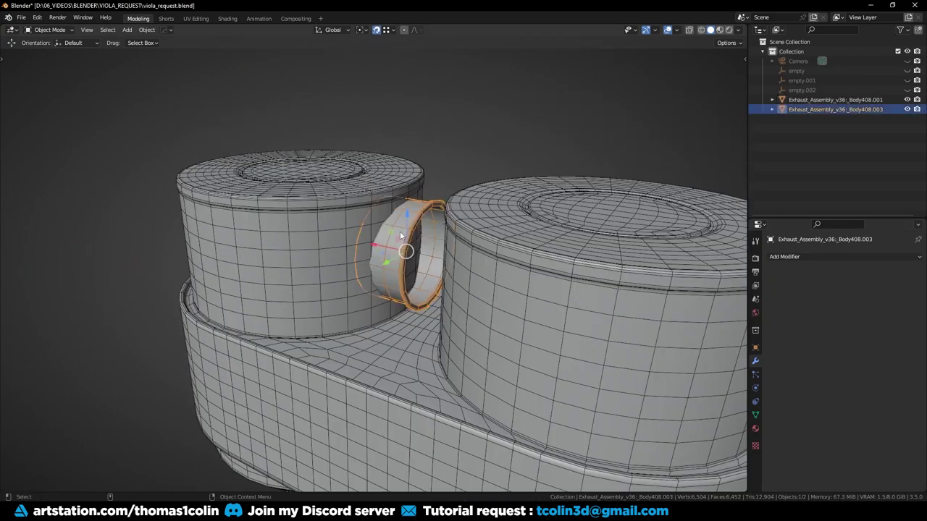
pyautogui.scroll(3, 400, 231)
pyautogui.keyDown('shift'); pyautogui.click(317, 170); pyautogui.keyUp('shift')
pyautogui.press('y')
pyautogui.click(317, 169)
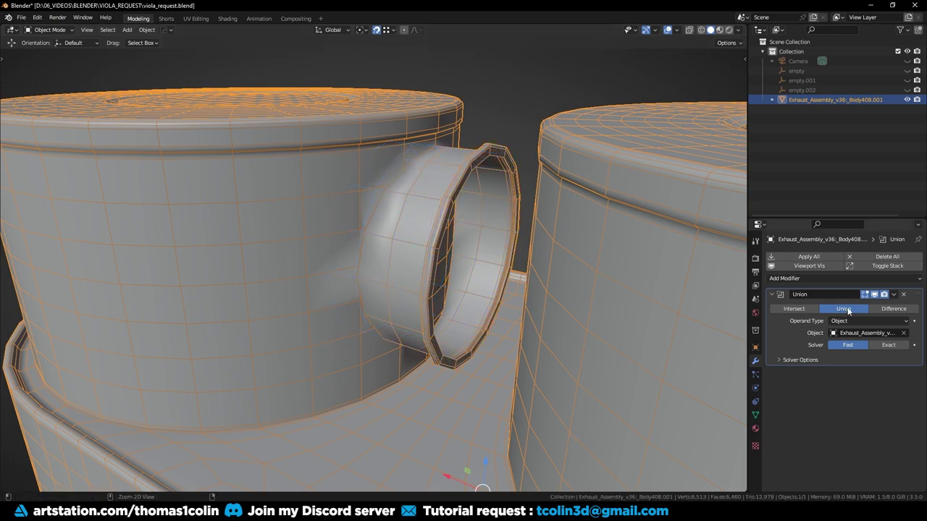
pyautogui.hotkey('ctrl', 'a')
# Delete the cylinder wall faces enclosed by the pipe's circular intersection
pyautogui.keyDown('alt'); pyautogui.moveTo(254, 265); pyautogui.dragTo(465, 186); pyautogui.keyUp('alt')
pyautogui.press('Tab')
pyautogui.moveTo(469, 222); pyautogui.dragTo(458, 268)
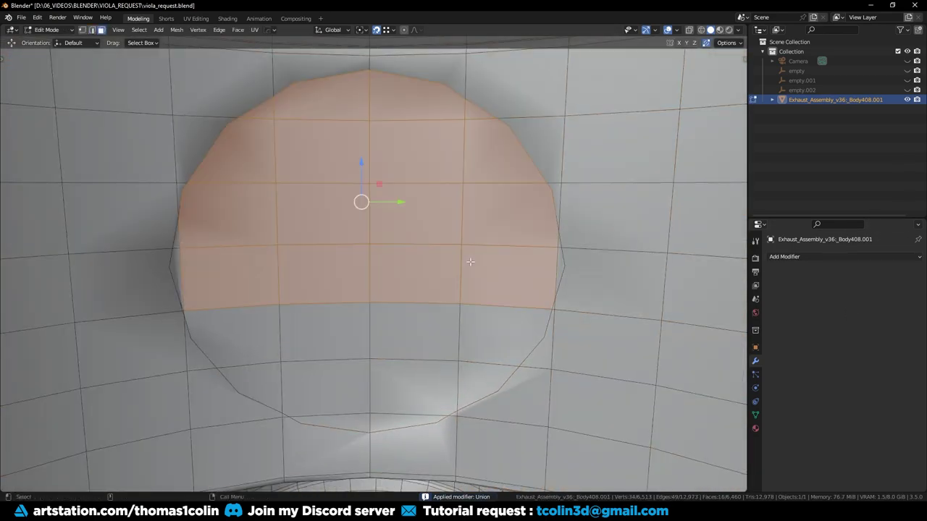
pyautogui.moveTo(61, 182); pyautogui.dragTo(174, 239)
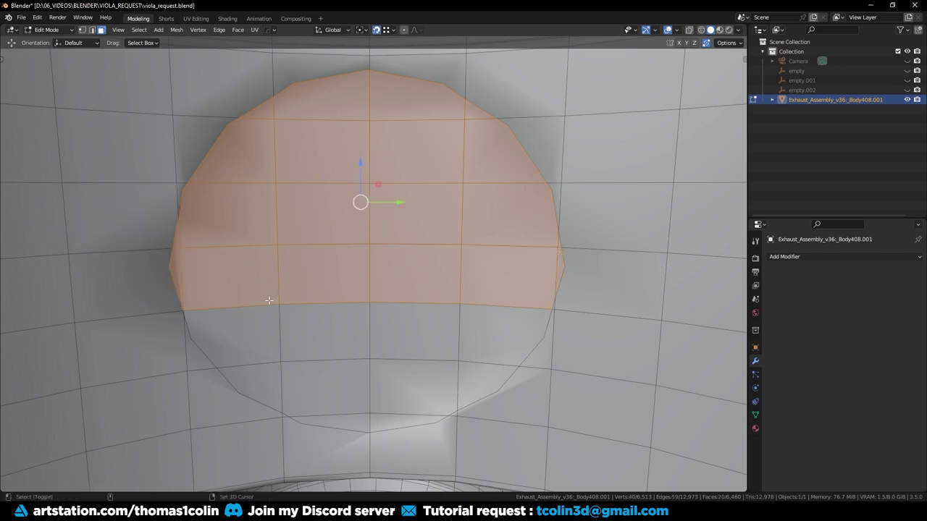
pyautogui.press('x')
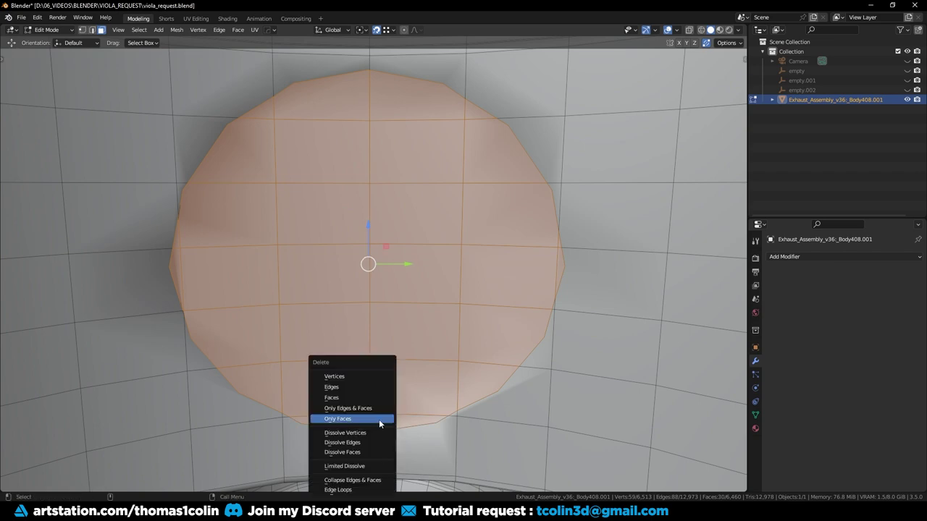
pyautogui.click(373, 397)
# Snap the stray cylinder vertices along the top of the pipe joint onto the joint outline
pyautogui.moveTo(352, 174); pyautogui.dragTo(355, 202, button='middle')
pyautogui.scroll(2, 361, 205)
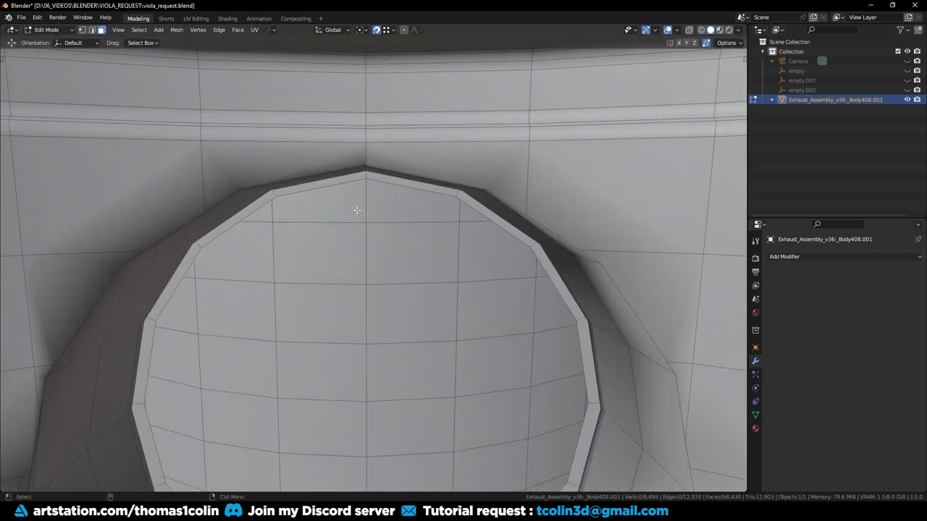
pyautogui.moveTo(364, 165)
pyautogui.mouseDown(button='middle')
pyautogui.moveTo(378, 141)
pyautogui.moveTo(372, 203)
pyautogui.moveTo(355, 156)
pyautogui.mouseUp(button='middle')
pyautogui.scroll(2, 373, 203)
pyautogui.click(357, 156)
pyautogui.press('g')
pyautogui.click(353, 154)
pyautogui.moveTo(556, 203); pyautogui.dragTo(493, 246, button='middle')
pyautogui.press('g')
pyautogui.click(454, 217)
# Snap the two stray vertices at the joint's upper corner onto the same outline vertex
pyautogui.moveTo(454, 217); pyautogui.dragTo(399, 247, button='middle')
pyautogui.click(395, 250)
pyautogui.press('g')
pyautogui.click(410, 260)
pyautogui.click(484, 251)
pyautogui.press('g')
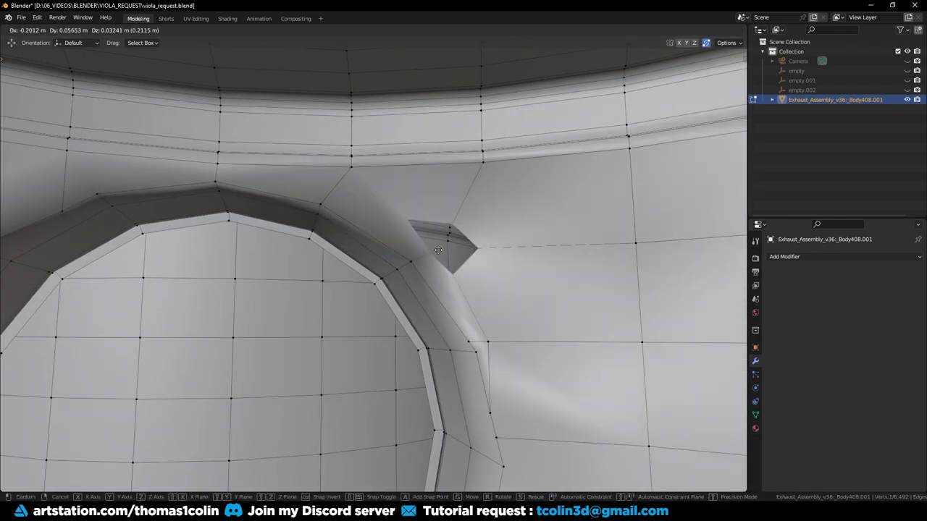
pyautogui.click(410, 260)
# Snap the stray vertices along the side of the pipe joint onto its outline and dissolve the surplus edge there
pyautogui.scroll(-2, 443, 348)
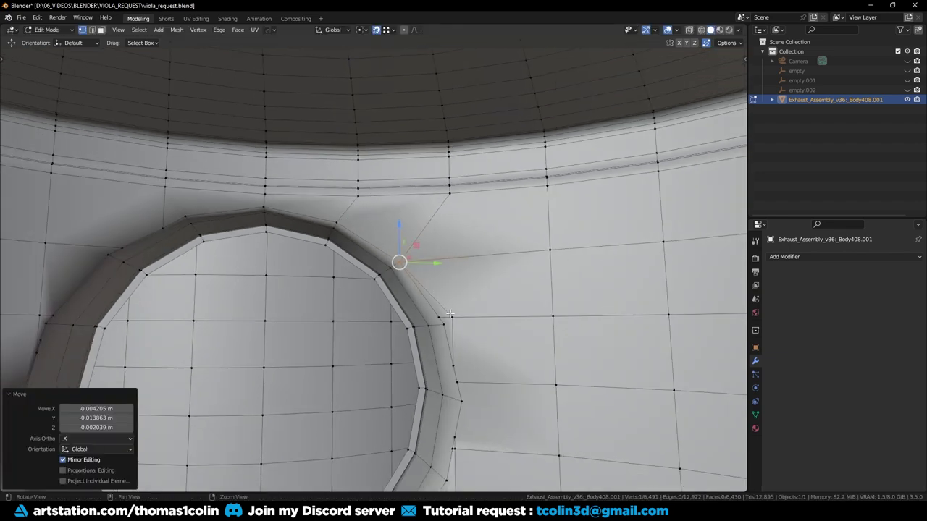
pyautogui.keyDown('shift'); pyautogui.moveTo(448, 363); pyautogui.dragTo(436, 226, button='middle'); pyautogui.keyUp('shift')
pyautogui.press('g')
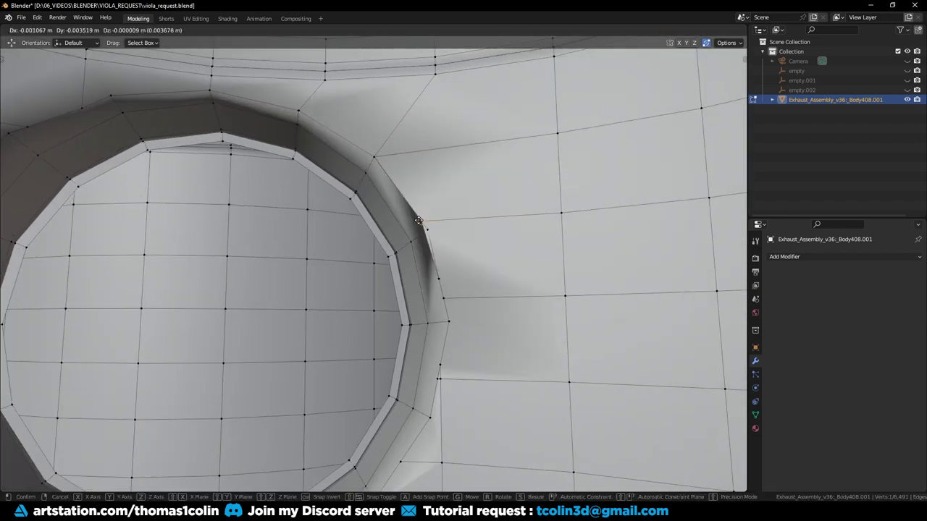
pyautogui.click(427, 230)
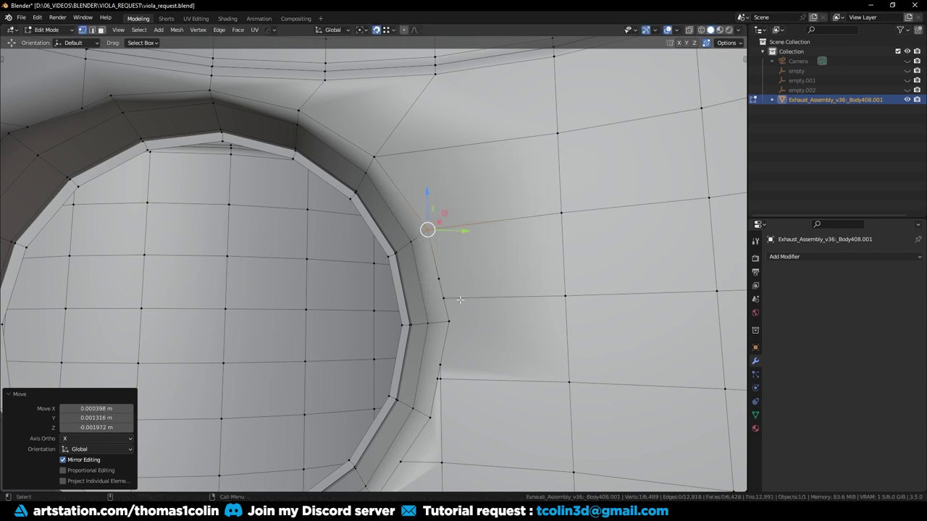
pyautogui.moveTo(461, 303); pyautogui.dragTo(424, 240, button='middle')
pyautogui.click(419, 240)
pyautogui.press('g')
pyautogui.click(425, 260)
pyautogui.click(414, 220)
pyautogui.hotkey('ctrl', 'x')
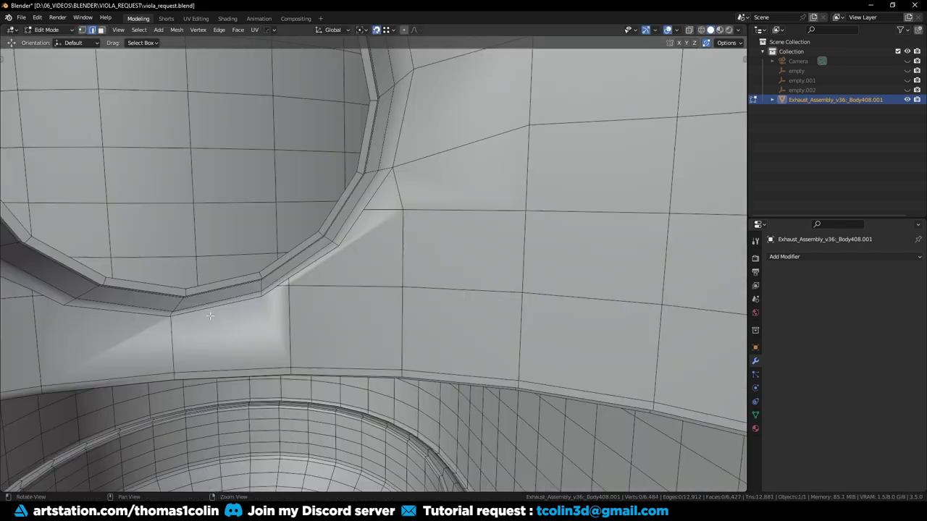
# Snap the stray vertices along the underside of the pipe joint onto the outline vertices beneath the pipe
pyautogui.keyDown('alt'); pyautogui.moveTo(210, 316); pyautogui.dragTo(325, 338); pyautogui.keyUp('alt')
pyautogui.scroll(1, 325, 336)
pyautogui.press('1')
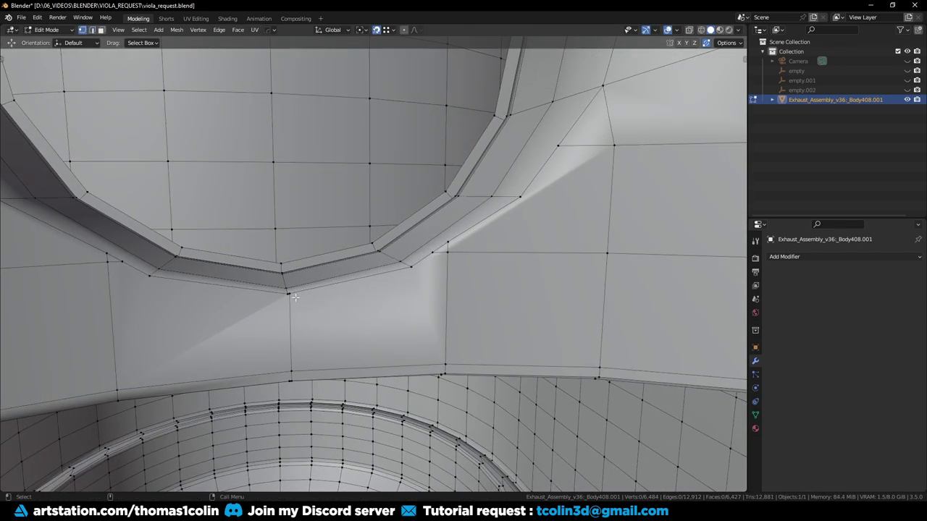
pyautogui.click(290, 294)
pyautogui.press('g')
pyautogui.click(287, 294)
pyautogui.moveTo(455, 282); pyautogui.dragTo(362, 249, button='middle')
pyautogui.click(345, 258)
pyautogui.press('g')
pyautogui.click(343, 260)
pyautogui.click(359, 259)
pyautogui.press('g')
pyautogui.click(347, 262)
pyautogui.press('g')
pyautogui.click(323, 274)
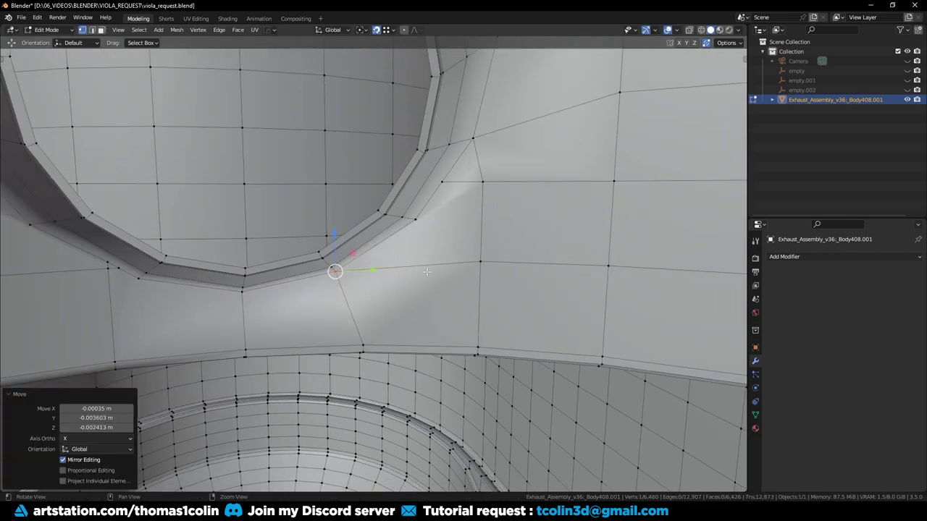
# Dissolve the short edge linking the joint outline to the stray grid vertex at its lower corner
pyautogui.keyDown('alt'); pyautogui.moveTo(417, 273); pyautogui.dragTo(335, 289, button='middle'); pyautogui.keyUp('alt')
pyautogui.keyDown('alt'); pyautogui.moveTo(334, 288); pyautogui.dragTo(388, 250); pyautogui.keyUp('alt')
pyautogui.press('2')
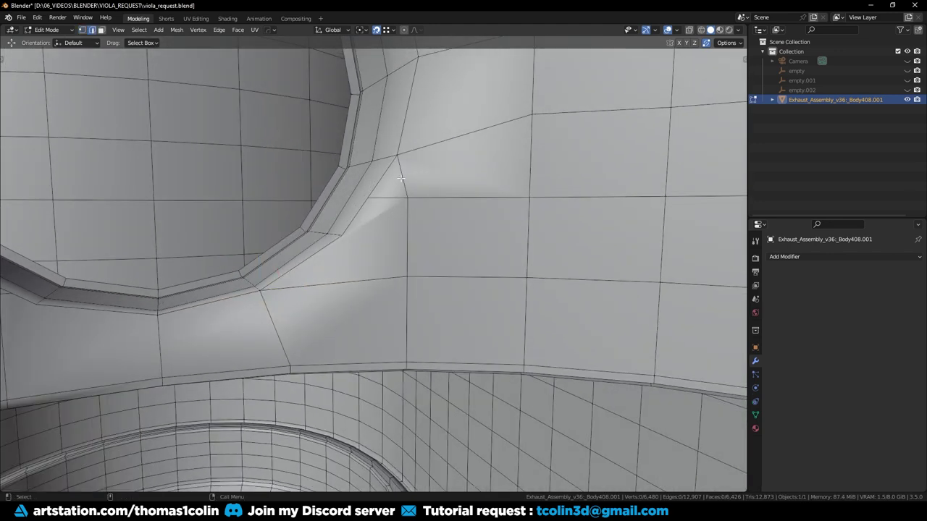
pyautogui.hotkey('ctrl', 'x')
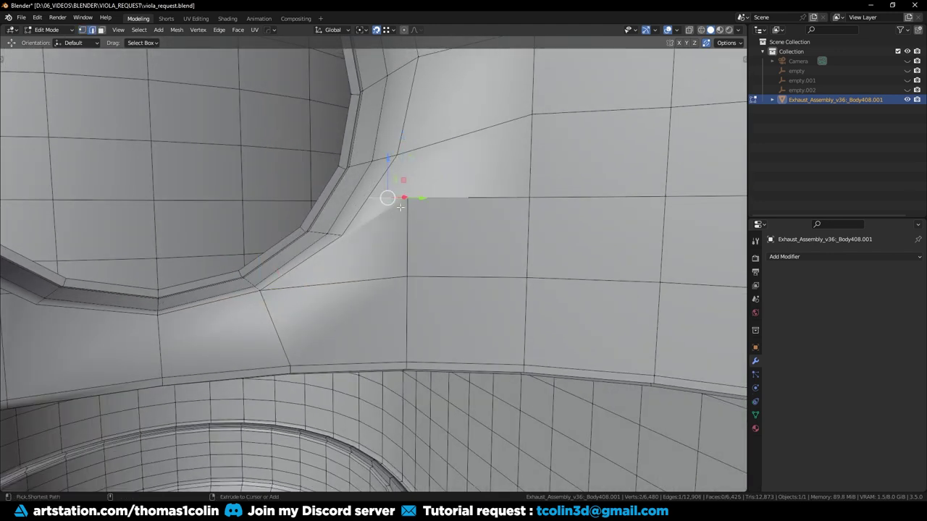
pyautogui.hotkey('ctrl', 'x')
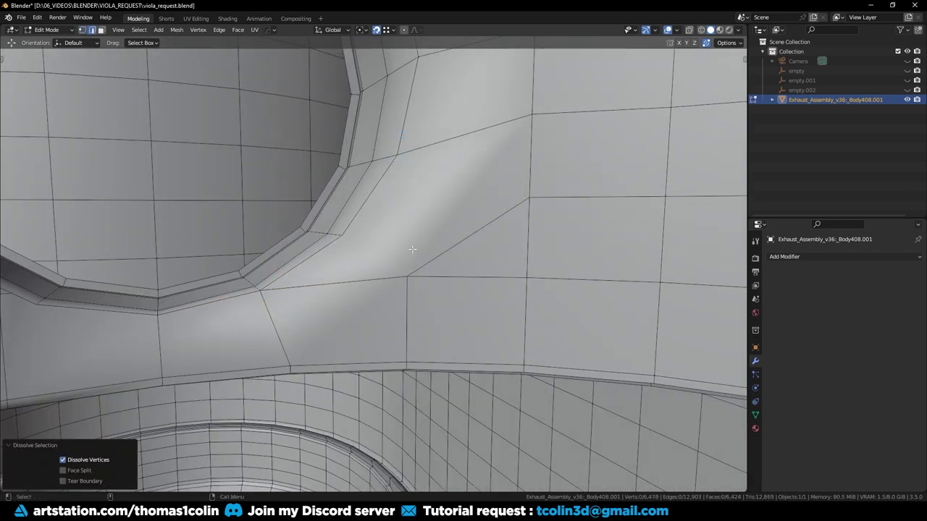
pyautogui.hotkey('ctrl', 'z')
# Snap the lower corner's stray grid vertex onto the joint outline, then dissolve the leftover outline vertex and the surplus edge below
pyautogui.press('1')
pyautogui.click(404, 201)
pyautogui.press('g')
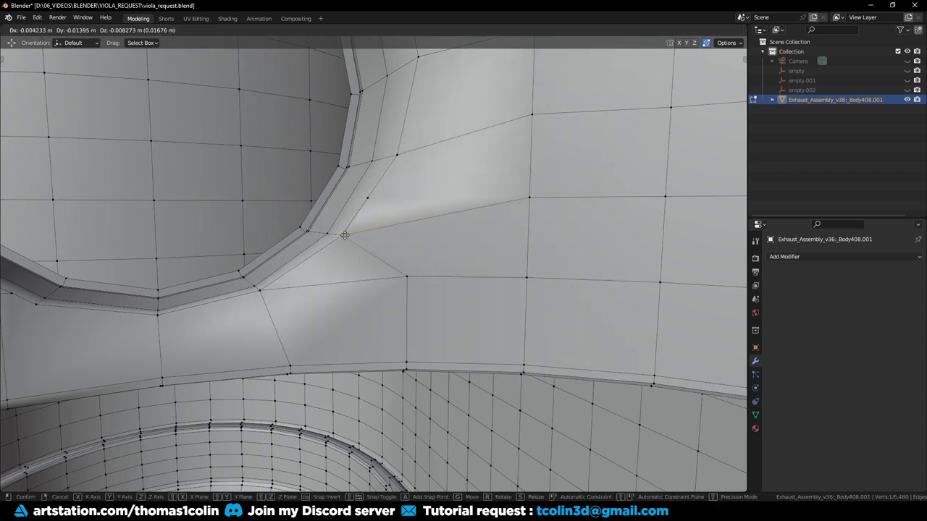
pyautogui.click(344, 234)
pyautogui.hotkey('ctrl', 'x')
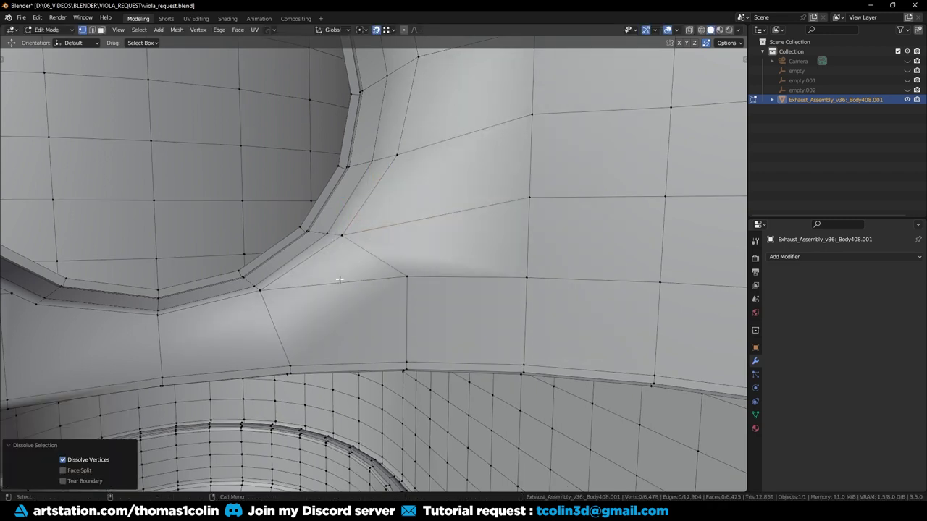
pyautogui.click(339, 282)
pyautogui.hotkey('ctrl', 'x')
pyautogui.moveTo(333, 282); pyautogui.dragTo(378, 310, button='middle')
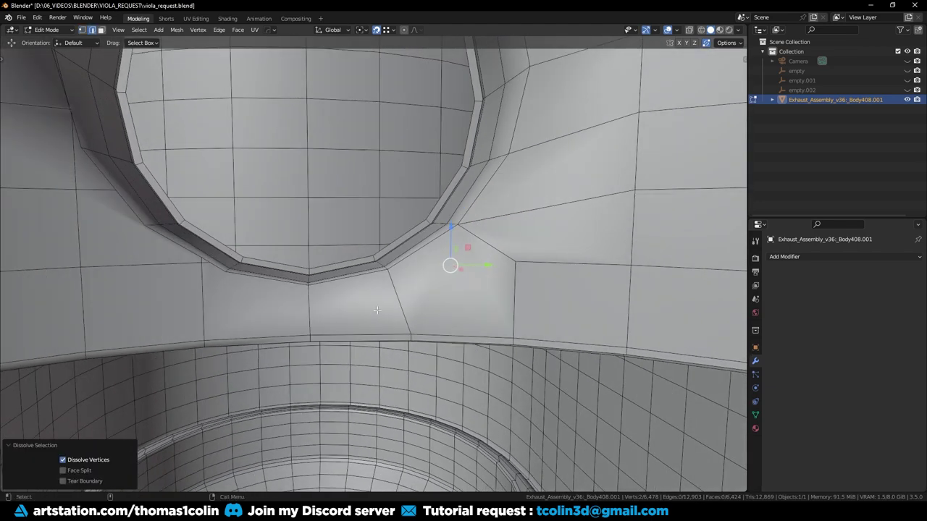
# Cut a new edge across the face beneath the pipe joint and connect its end to the neighbouring grid vertex
pyautogui.click(309, 306)
pyautogui.hotkey('ctrl', 'r')
pyautogui.click(309, 306)
pyautogui.click(310, 306)
pyautogui.press('1')
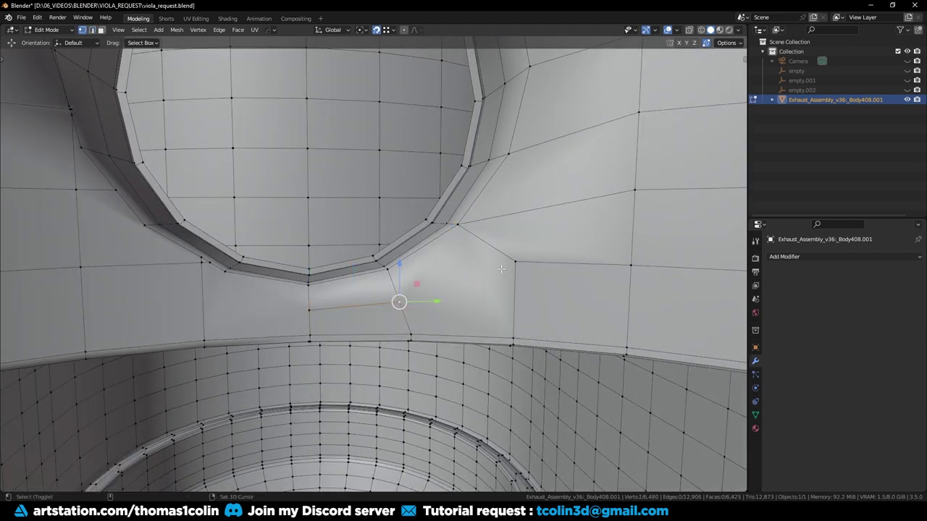
pyautogui.keyDown('alt'); pyautogui.moveTo(373, 299); pyautogui.dragTo(375, 318, button='right'); pyautogui.keyUp('alt')
pyautogui.click(385, 270)
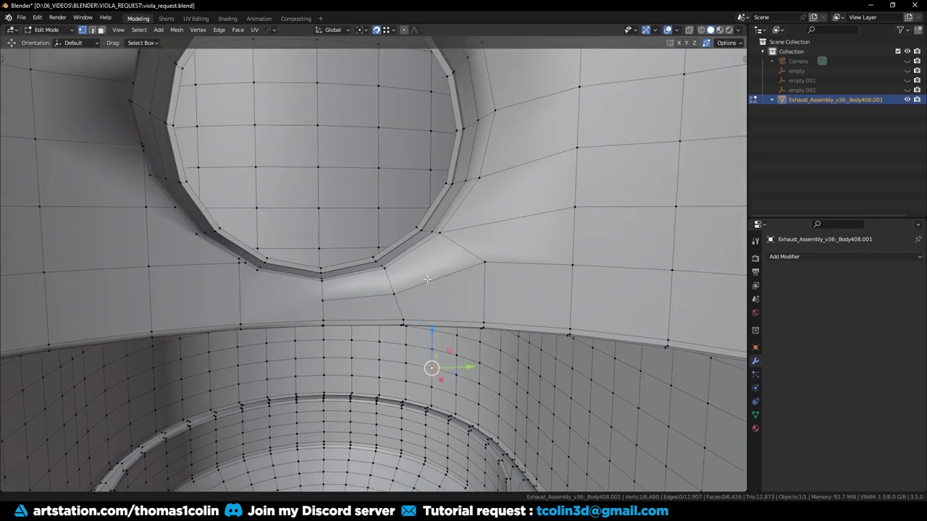
pyautogui.keyDown('alt'); pyautogui.moveTo(384, 270); pyautogui.dragTo(389, 297, button='middle'); pyautogui.keyUp('alt')
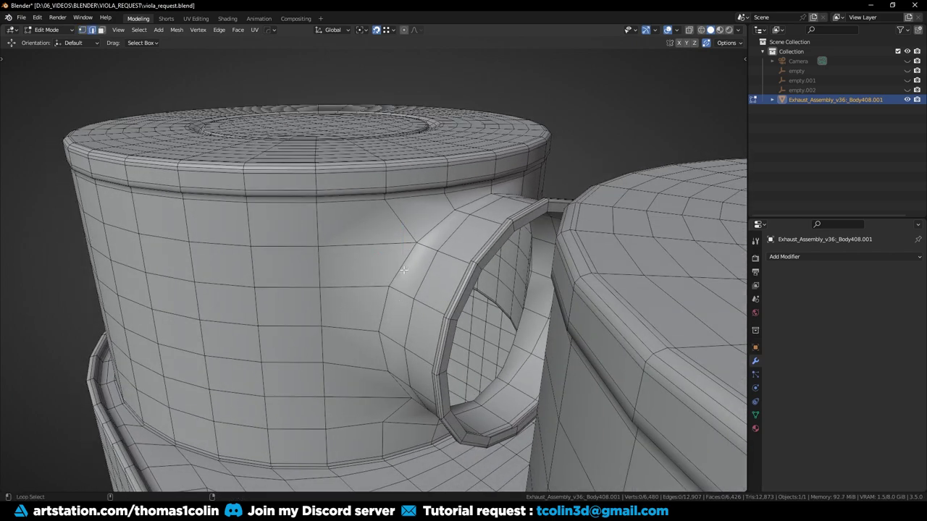
# Bevel the edge loop where the pipe meets the cylinder wall, using two segments
pyautogui.keyDown('alt'); pyautogui.moveTo(438, 253); pyautogui.dragTo(436, 230); pyautogui.keyUp('alt')
pyautogui.keyDown('ctrl'); pyautogui.click(434, 405); pyautogui.keyUp('ctrl')
pyautogui.keyDown('alt'); pyautogui.moveTo(434, 405); pyautogui.dragTo(427, 452); pyautogui.keyUp('alt')
pyautogui.keyDown('alt'); pyautogui.moveTo(433, 304); pyautogui.dragTo(438, 255); pyautogui.keyUp('alt')
pyautogui.scroll(2, 438, 254)
pyautogui.hotkey('ctrl', 'b')
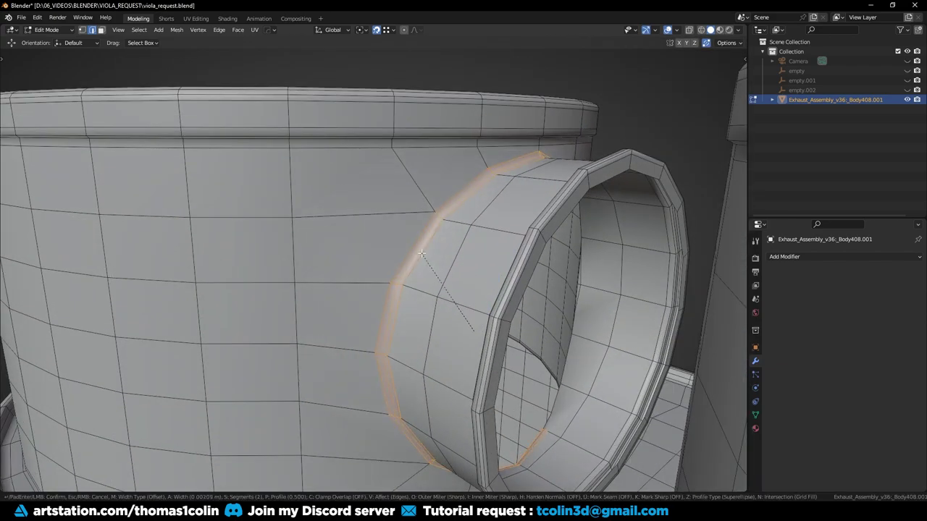
pyautogui.click(377, 272)
# Set the object's origin to the centre vertex of the cap on the cylinder carrying the pipe
pyautogui.press('Tab')
pyautogui.scroll(-3, 380, 274)
pyautogui.moveTo(381, 278)
pyautogui.keyDown('alt'); pyautogui.mouseDown()
pyautogui.moveTo(399, 331)
pyautogui.moveTo(373, 291)
pyautogui.mouseUp(); pyautogui.keyUp('alt')
pyautogui.scroll(-3, 397, 318)
pyautogui.keyDown('alt'); pyautogui.moveTo(403, 223); pyautogui.dragTo(407, 245); pyautogui.keyUp('alt')
pyautogui.press('Tab')
pyautogui.click(404, 201)
pyautogui.press('Tab')
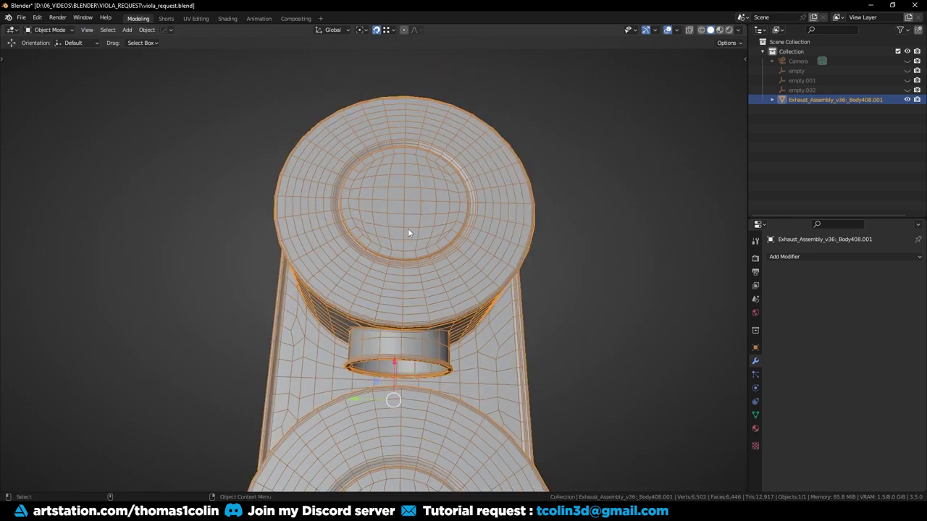
pyautogui.hotkey('ctrl', 'alt', 'shift', 'c')
pyautogui.click(408, 231)
# Mirror the body across Y about the cap's centre and apply the mirror modifier
pyautogui.hotkey('alt', 'x')
pyautogui.click(322, 199)
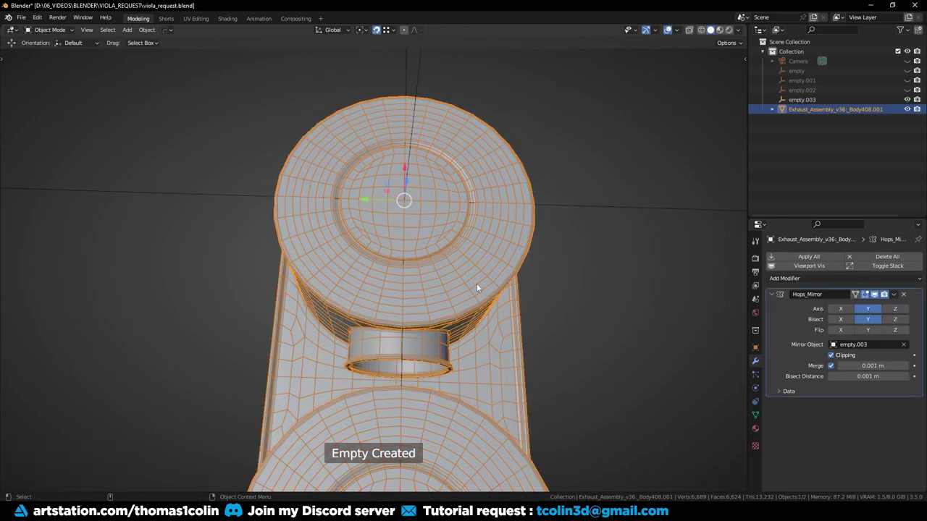
pyautogui.hotkey('ctrl', 'a')
pyautogui.keyDown('alt'); pyautogui.moveTo(543, 341); pyautogui.dragTo(486, 288); pyautogui.keyUp('alt')
pyautogui.moveTo(485, 287); pyautogui.dragTo(357, 296, button='middle')
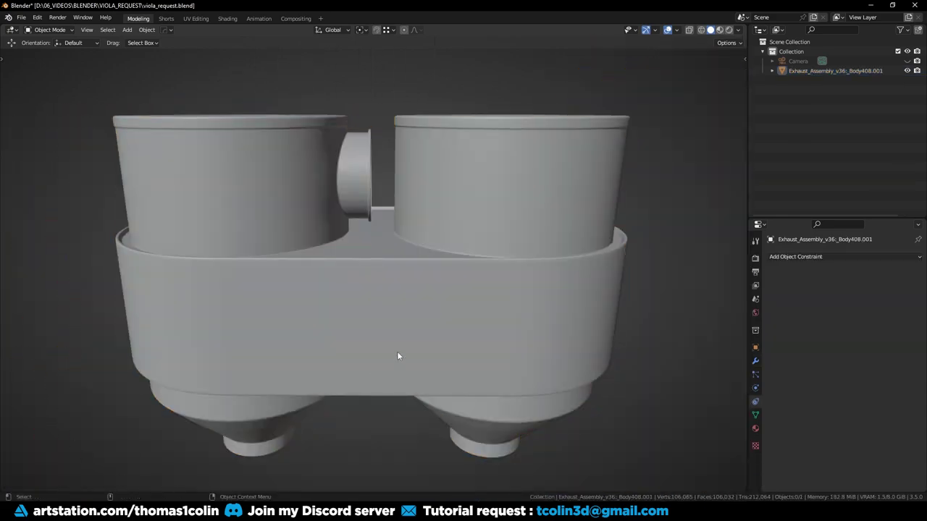
# Mirror the subdivided body across X to join the pipe to both cylinders, and show its modifiers
pyautogui.click(404, 316)
pyautogui.hotkey('alt', 'x')
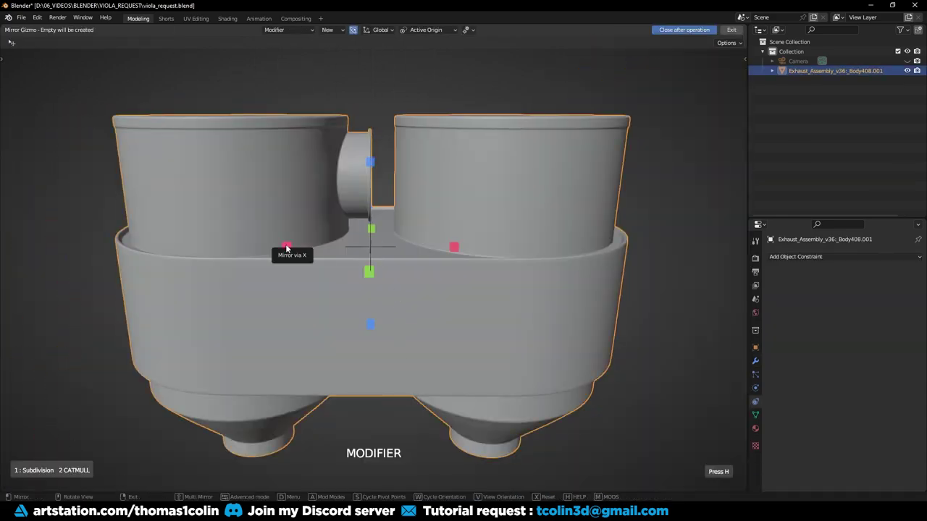
pyautogui.click(286, 247)
pyautogui.click(755, 361)
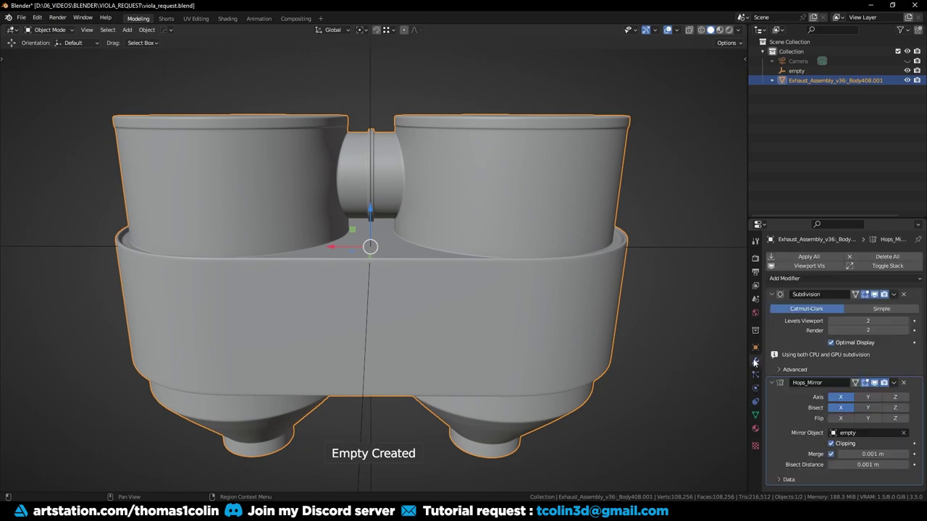
# Apply the X mirror modifier on the exhaust body and delete the leftover mirror empty
pyautogui.click(830, 456)
pyautogui.hotkey('ctrl', 'a')
pyautogui.click(370, 89)
pyautogui.press('x')
pyautogui.click(372, 90)
pyautogui.click(383, 203)
# Show the wireframe over the assembly and remove its Subdivision modifier
pyautogui.moveTo(384, 206); pyautogui.dragTo(356, 325, button='middle')
pyautogui.hotkey('shift', 'z')
pyautogui.click(98, 218)
pyautogui.scroll(4, 226, 289)
pyautogui.moveTo(227, 293); pyautogui.dragTo(289, 267, button='middle')
pyautogui.scroll(-3, 248, 267)
pyautogui.scroll(-1, 325, 311)
pyautogui.scroll(3, 383, 336)
pyautogui.press('Tab')
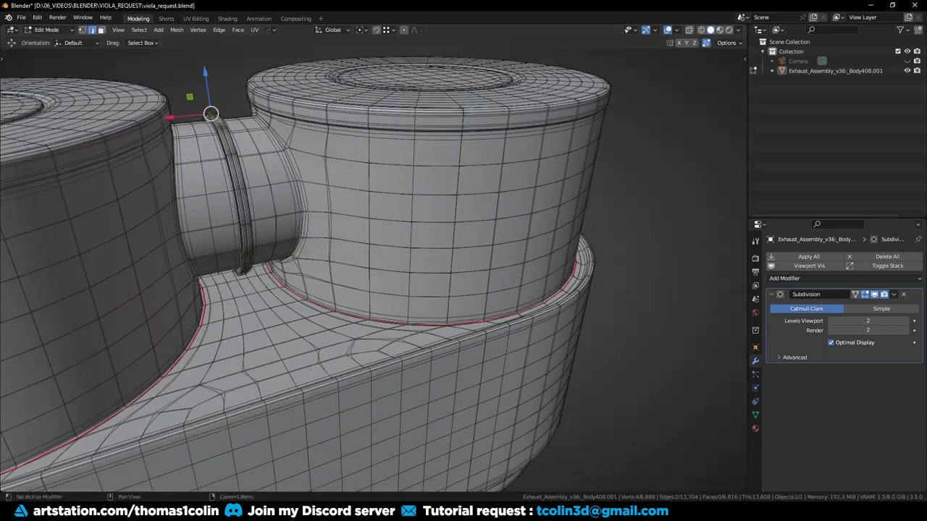
pyautogui.click(904, 295)
# Separate one cylinder, together with its half of the connecting pipe, into its own object
pyautogui.press('3')
pyautogui.moveTo(463, 232); pyautogui.dragTo(415, 246, button='middle')
pyautogui.click(404, 220)
pyautogui.press('l')
pyautogui.scroll(-1, 403, 219)
pyautogui.keyDown('alt'); pyautogui.moveTo(415, 246); pyautogui.dragTo(395, 246); pyautogui.keyUp('alt')
pyautogui.press('p')
pyautogui.click(396, 247)
pyautogui.press('Tab')
# Set the separated cylinder's origin to the centre of its cap using the 3D cursor
pyautogui.keyDown('alt'); pyautogui.moveTo(400, 179); pyautogui.dragTo(385, 253); pyautogui.keyUp('alt')
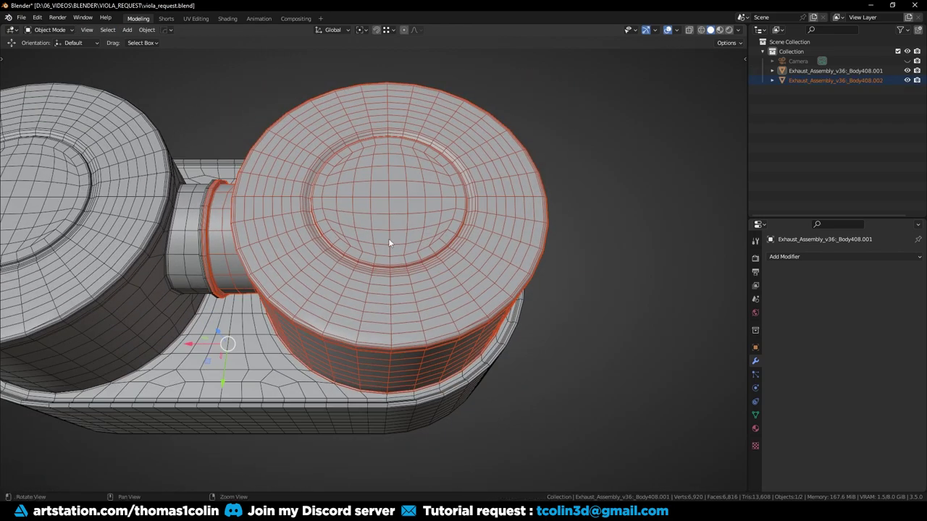
pyautogui.click(384, 253)
pyautogui.press('Tab')
pyautogui.scroll(2, 395, 173)
pyautogui.press('Tab')
pyautogui.press('q')
pyautogui.click(396, 183)
# Mirror the separated cylinder across X about its cap centre to add an outer pipe stub, and apply the mirror modifier
pyautogui.press('KP_7')
pyautogui.hotkey('alt', 'x')
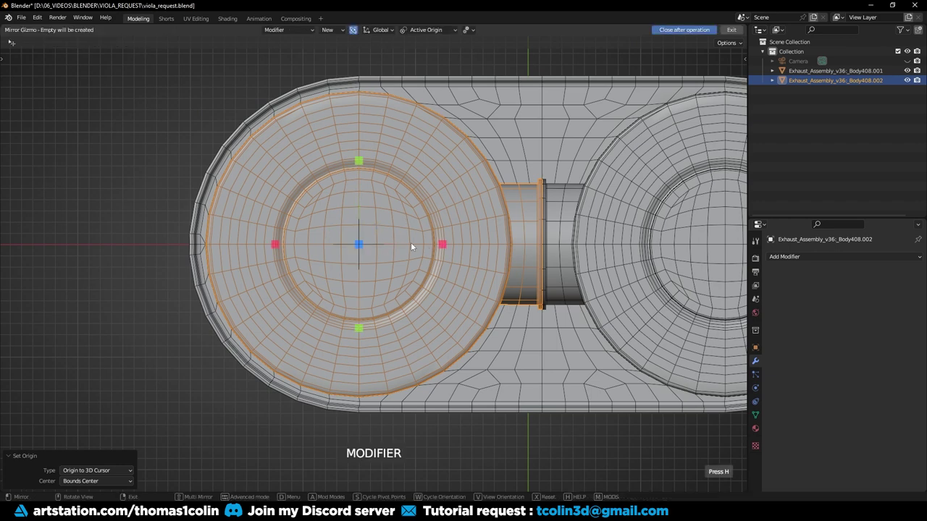
pyautogui.click(444, 246)
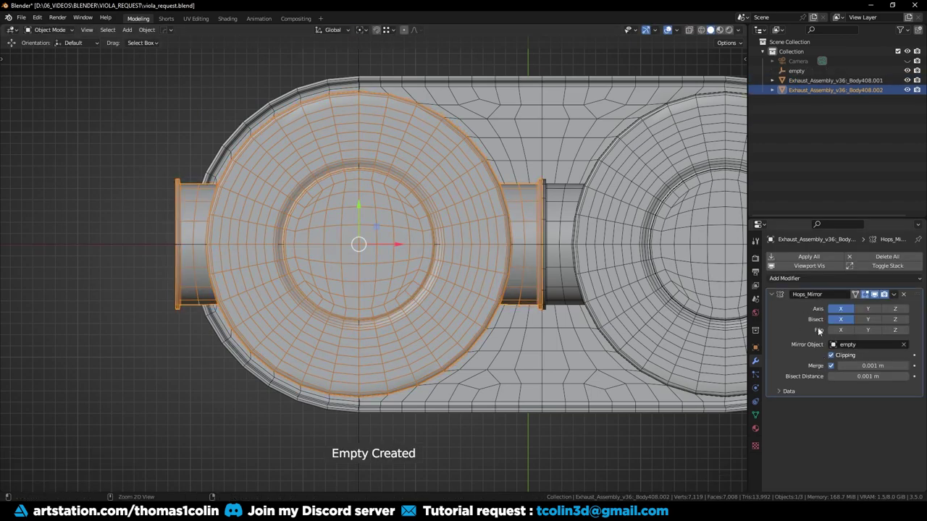
pyautogui.hotkey('ctrl', 'a')
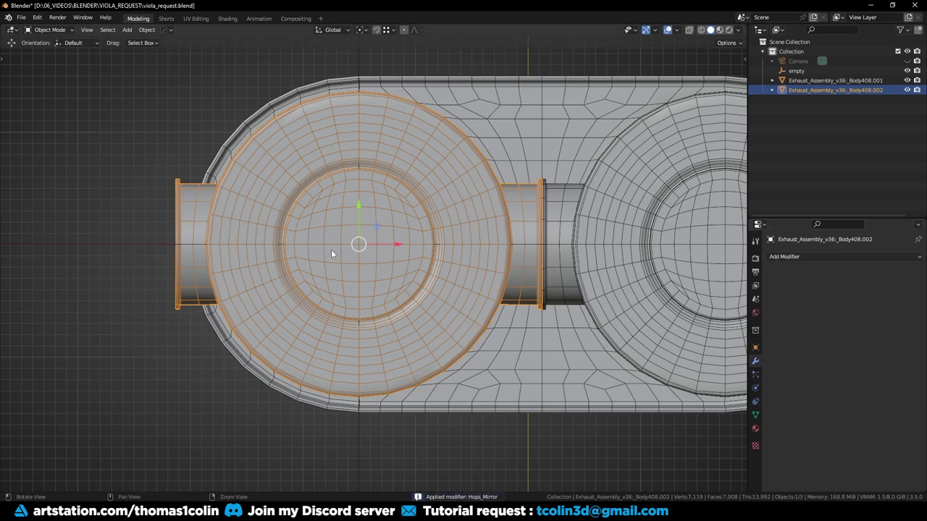
# Move the outer pipe stub's end rim outward along X to meet the neighbouring bolted flange
pyautogui.keyDown('shift'); pyautogui.moveTo(275, 244); pyautogui.dragTo(399, 260, button='middle'); pyautogui.keyUp('shift')
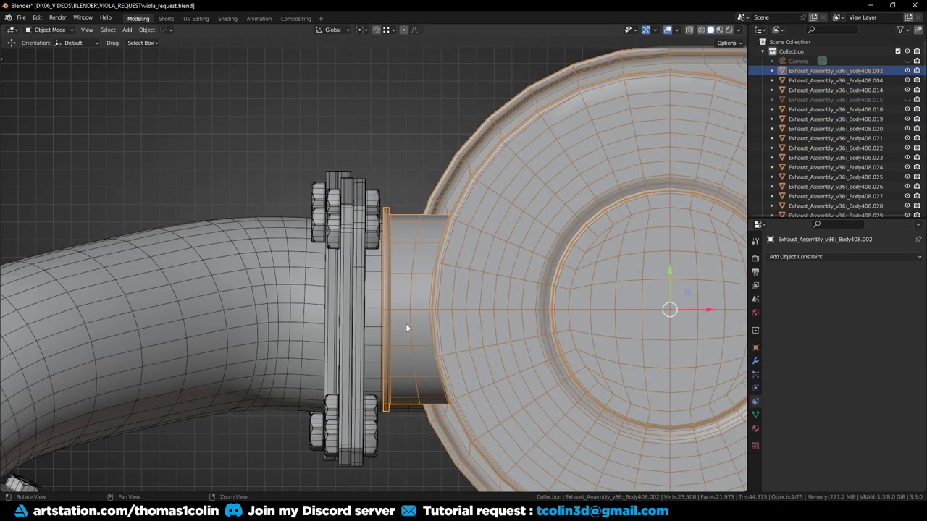
pyautogui.scroll(2, 397, 257)
pyautogui.press('Tab')
pyautogui.hotkey('alt', 'z')
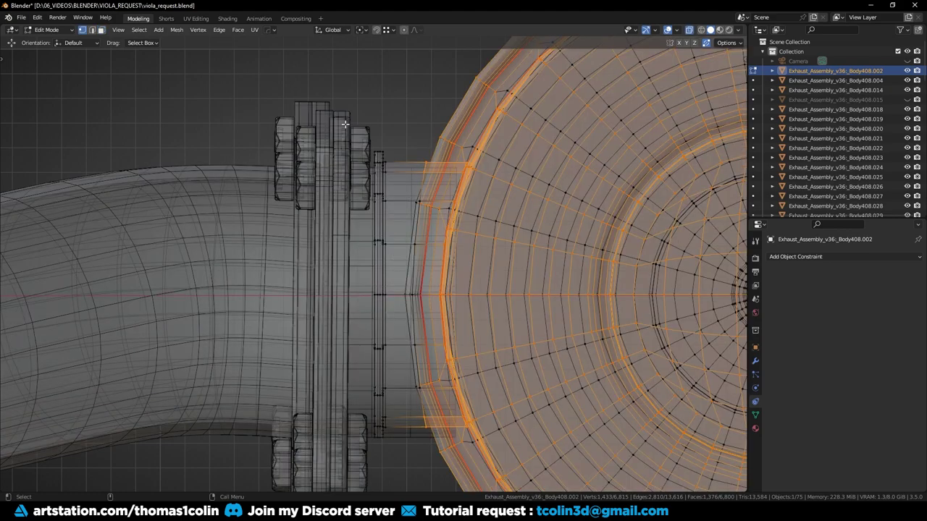
pyautogui.moveTo(339, 113); pyautogui.dragTo(402, 470)
pyautogui.hotkey('alt', 'z')
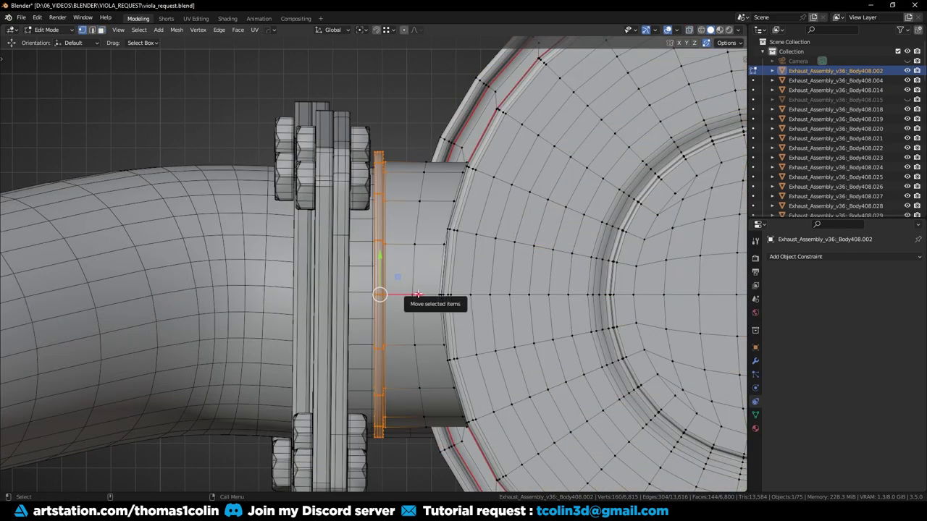
pyautogui.moveTo(418, 294); pyautogui.dragTo(378, 294)
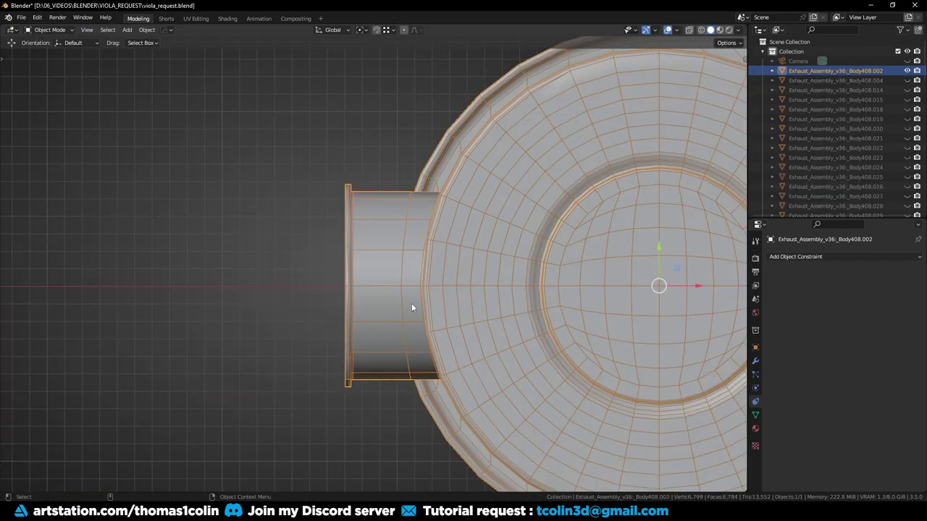
# Add one centred loop cut around the outer pipe stub, between its end rim and the cylinder
pyautogui.press('Tab')
pyautogui.click(375, 227)
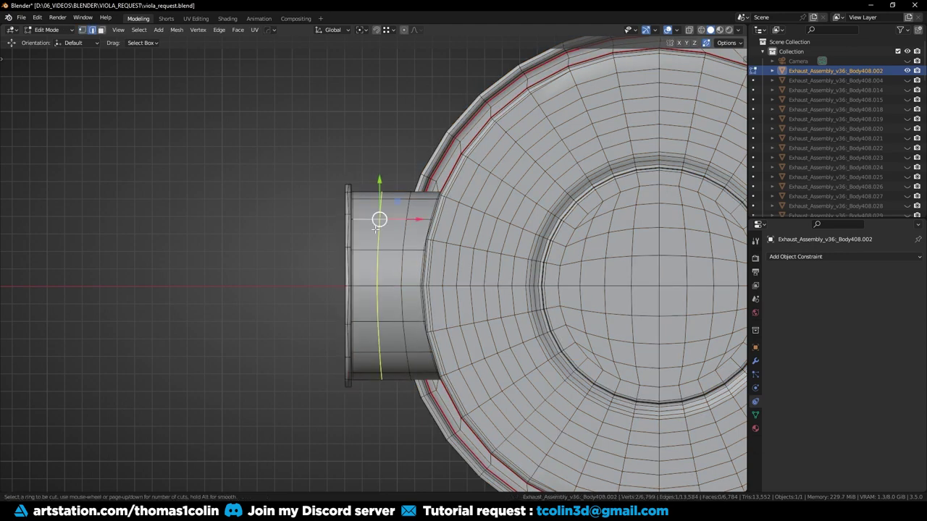
pyautogui.click(375, 229)
pyautogui.rightClick(376, 231)
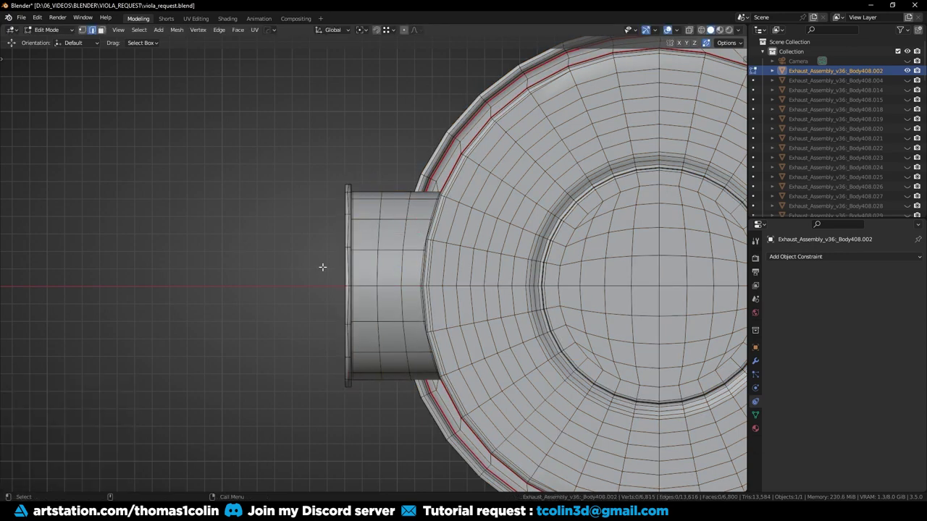